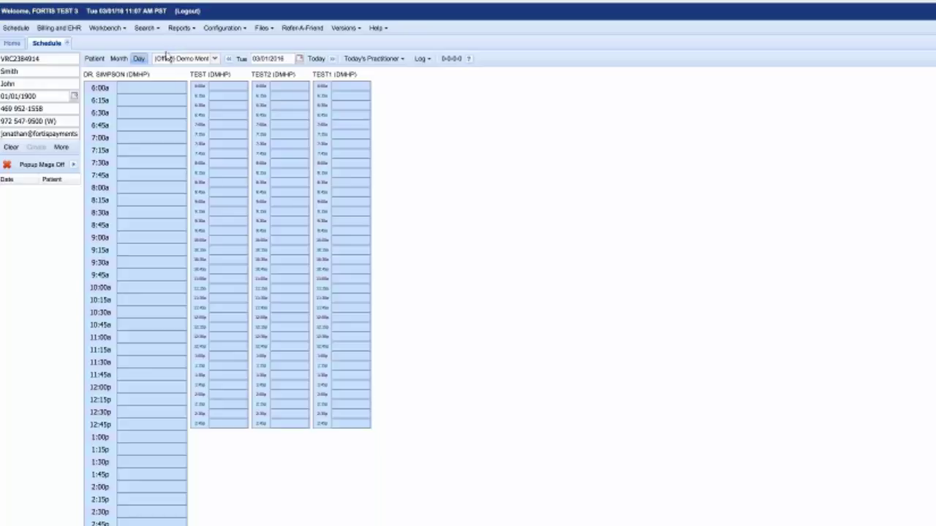
# Open the loaded patient's FORTIS payment record, view the charge form, and return to the contact's dashboard.
pyautogui.click(60, 148)
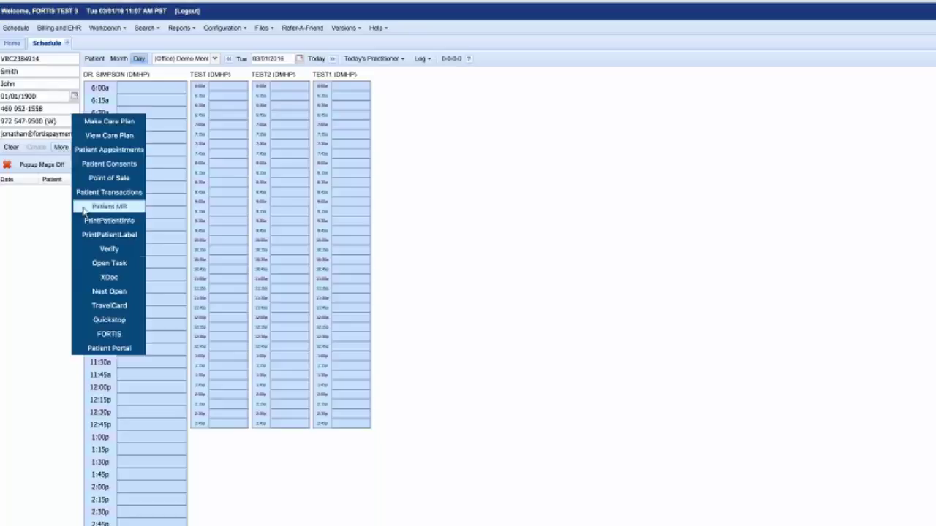
pyautogui.click(113, 336)
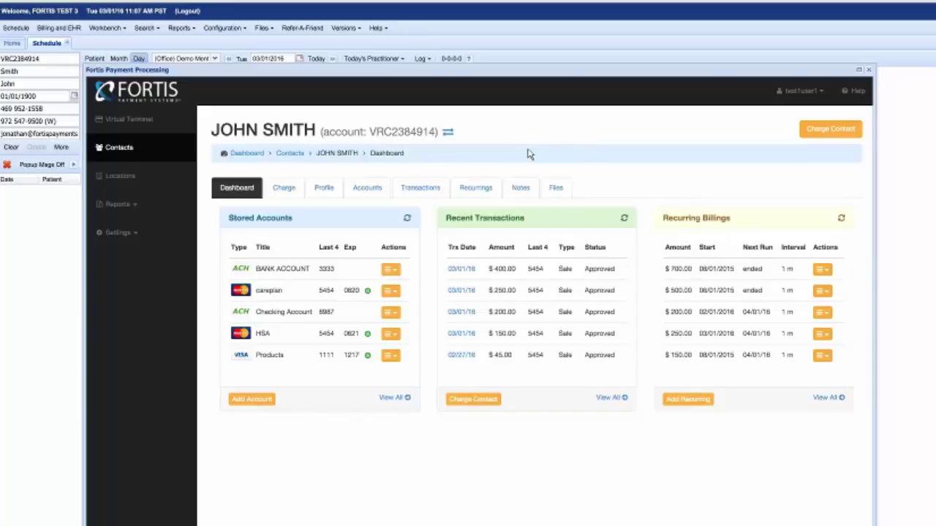
pyautogui.click(817, 132)
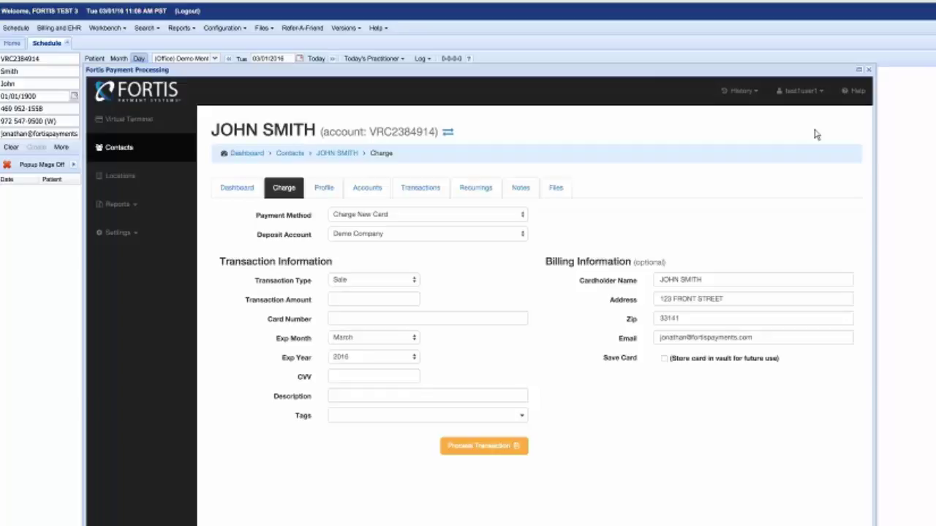
pyautogui.click(237, 188)
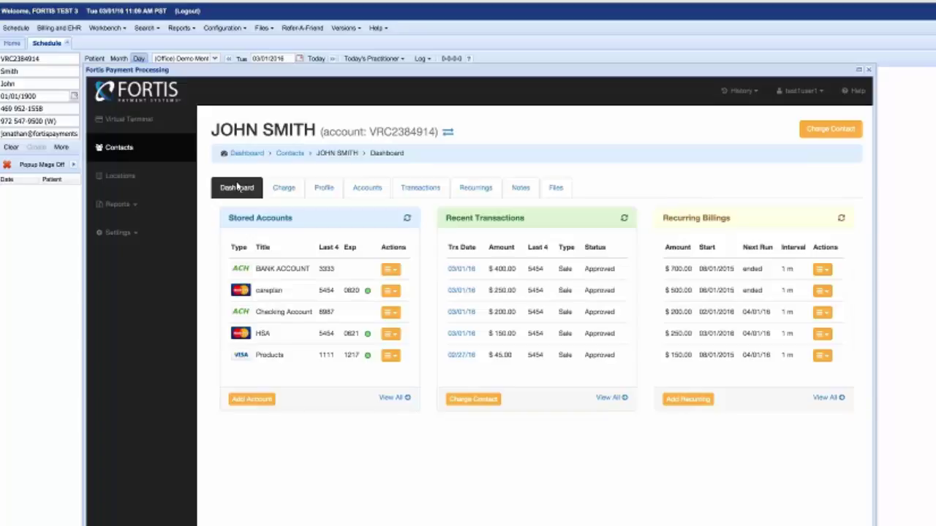
pyautogui.click(243, 401)
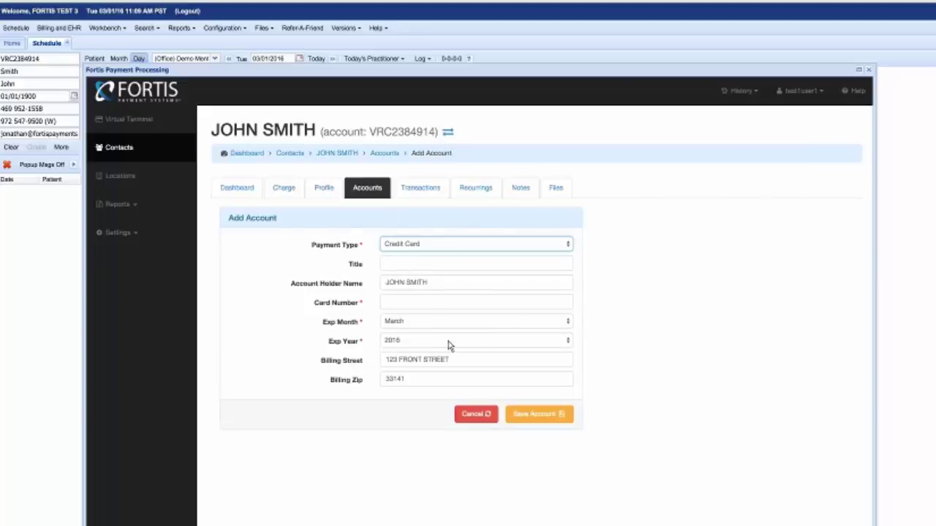
pyautogui.doubleClick(357, 268)
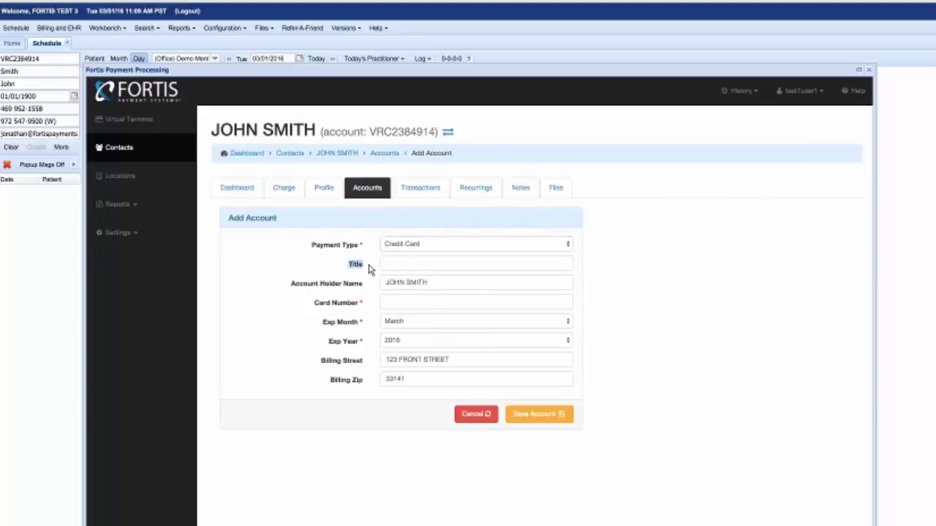
pyautogui.click(413, 304)
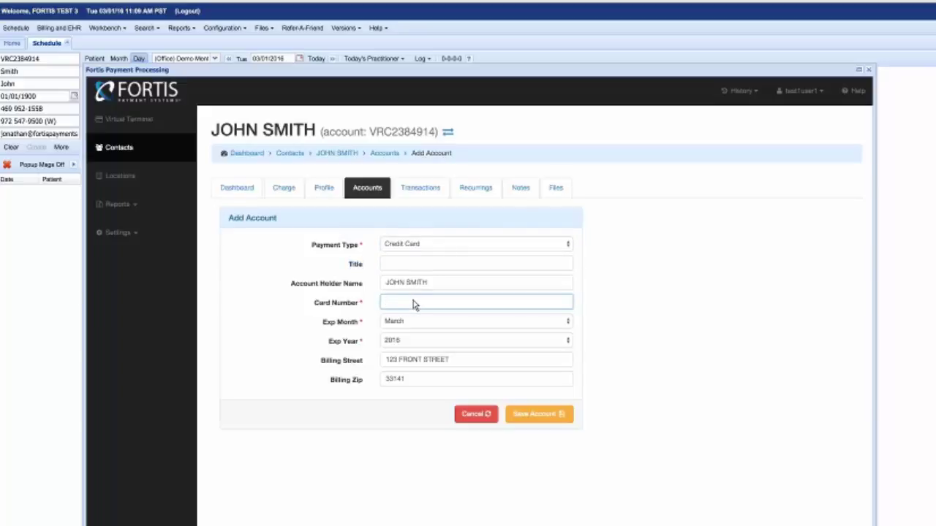
pyautogui.click(391, 248)
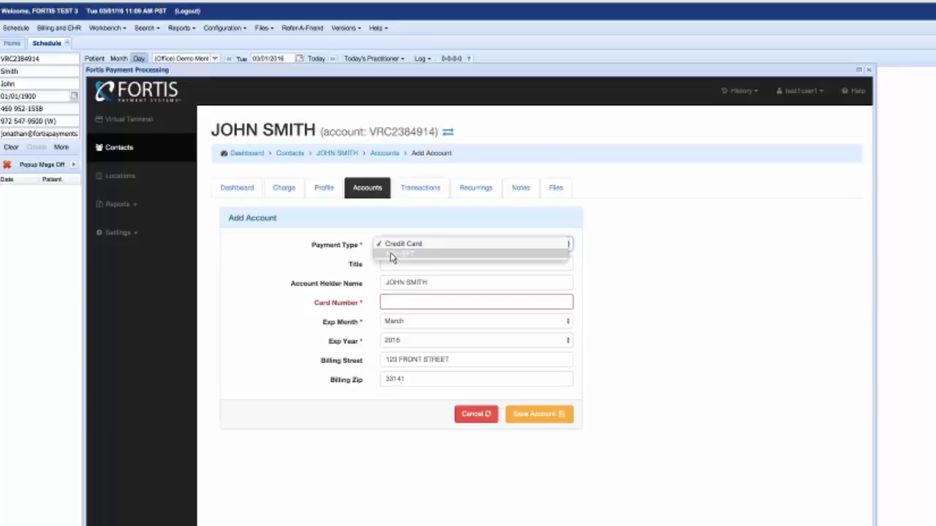
pyautogui.click(391, 256)
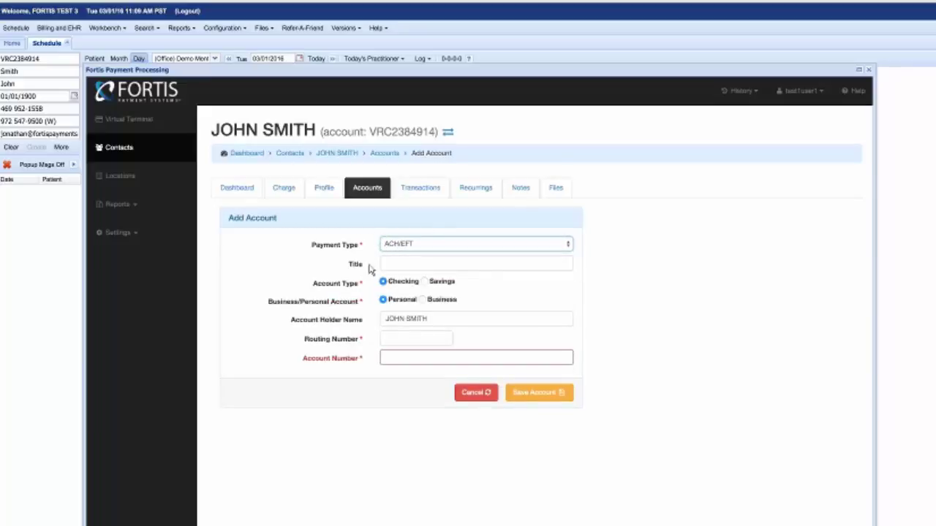
pyautogui.click(392, 342)
pyautogui.write('0')
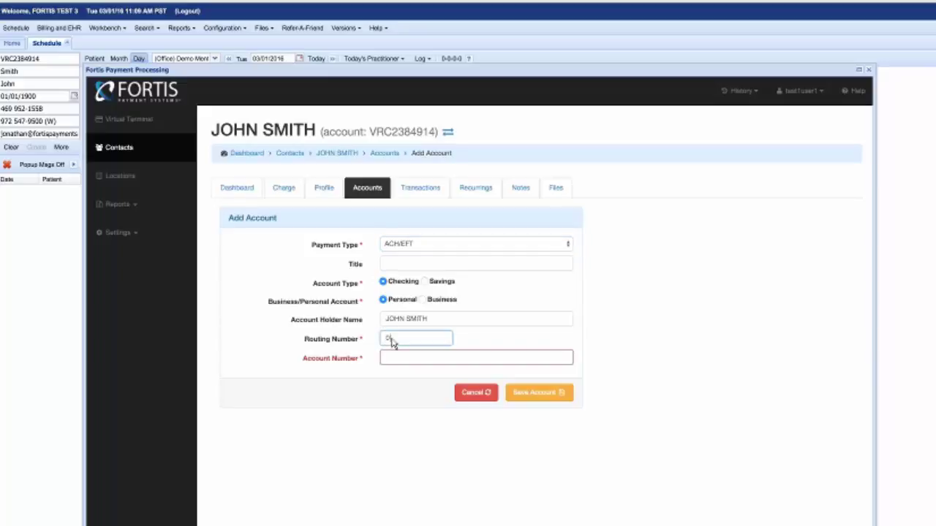
pyautogui.write('53')
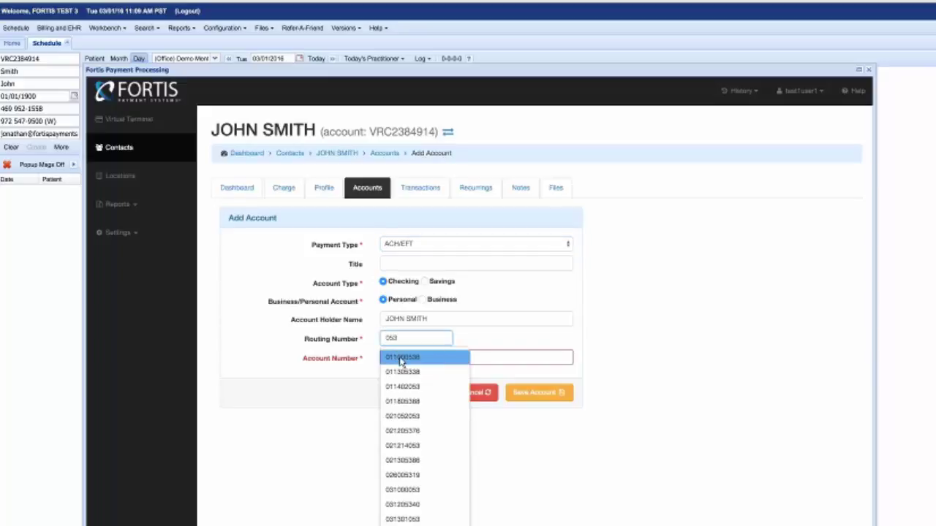
pyautogui.click(402, 371)
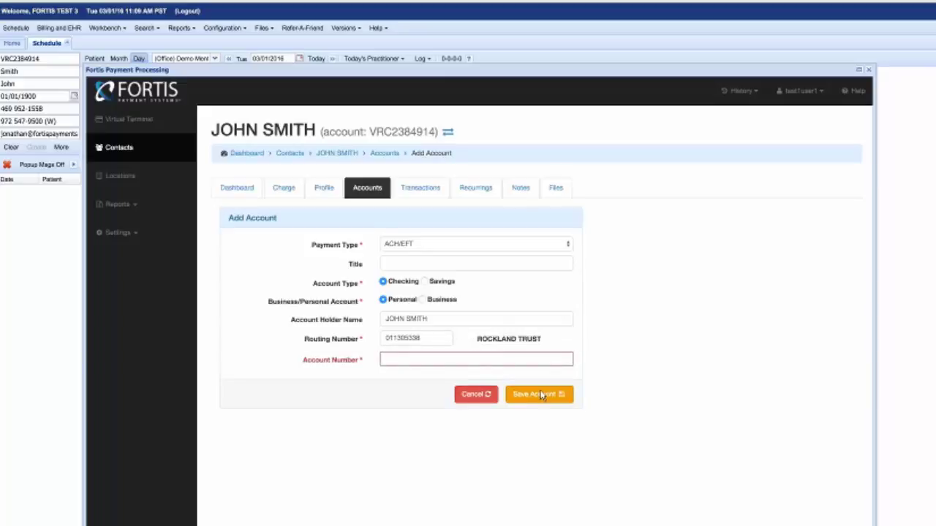
pyautogui.click(485, 395)
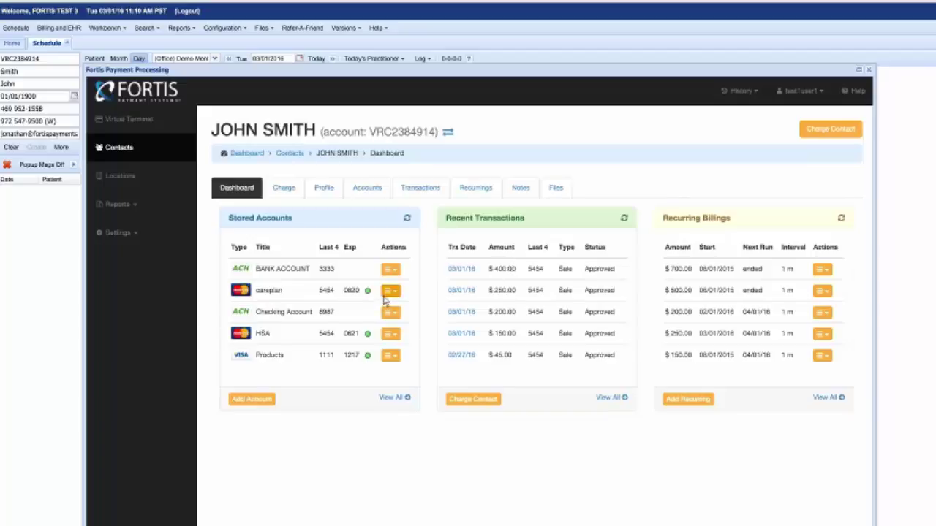
# Start a sale on the stored HSA account with a transaction amount of 95.
pyautogui.click(390, 334)
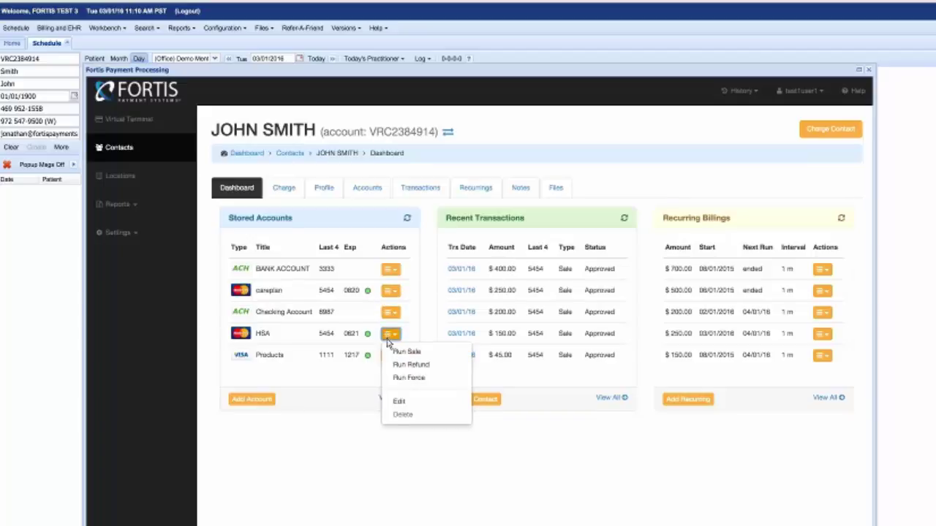
pyautogui.click(402, 351)
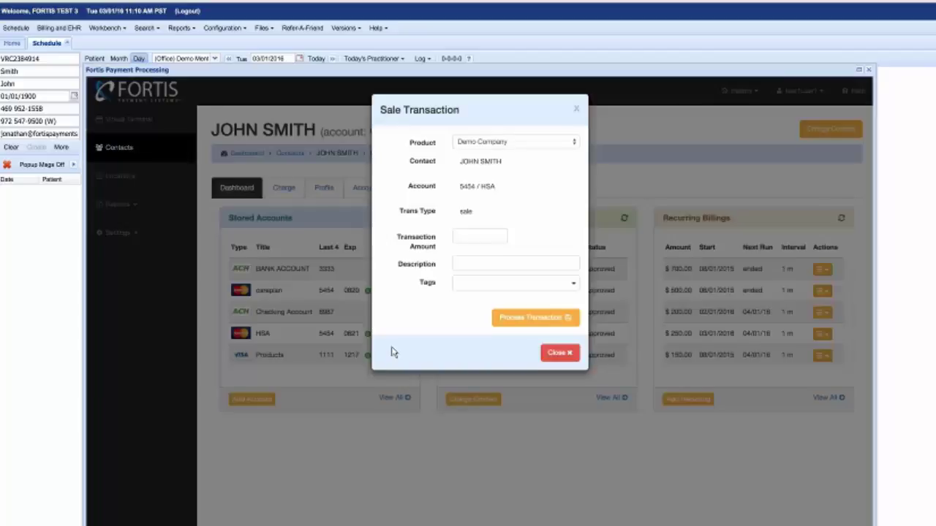
pyautogui.click(467, 239)
pyautogui.write('95')
pyautogui.click(442, 274)
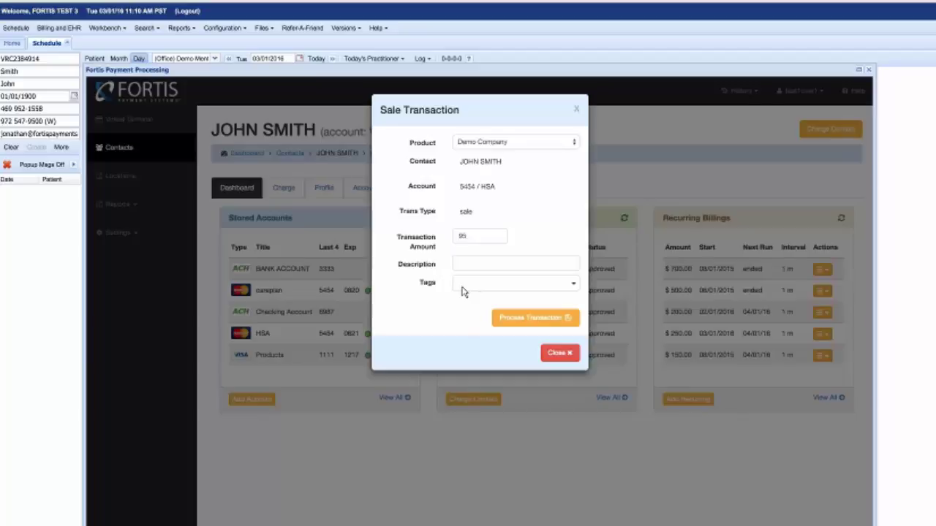
# Examine the tags available for the sale transaction without assigning any.
pyautogui.click(462, 291)
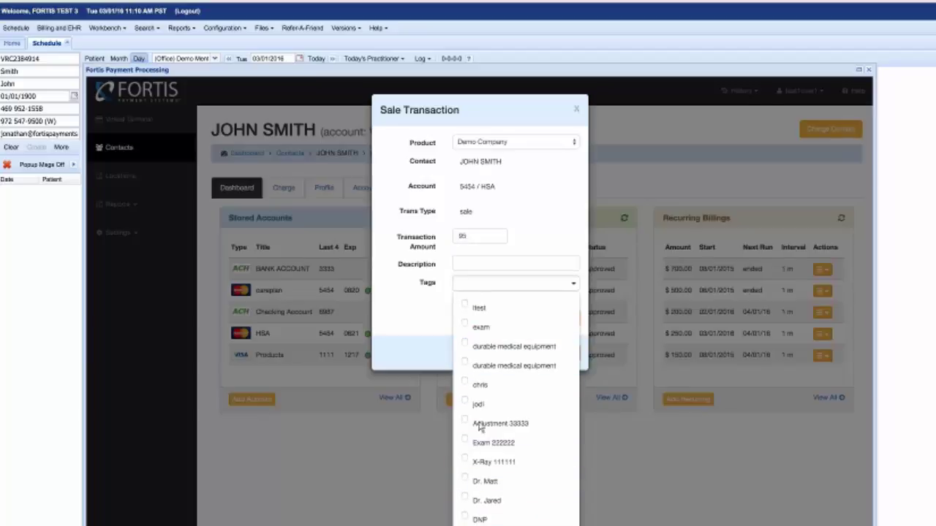
pyautogui.scroll(-1, 479, 429)
pyautogui.scroll(1, 477, 432)
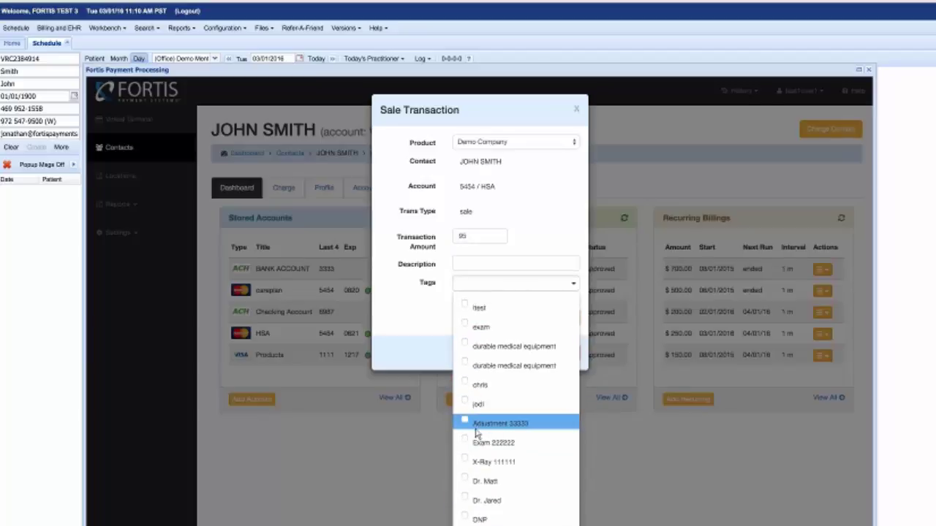
pyautogui.click(417, 312)
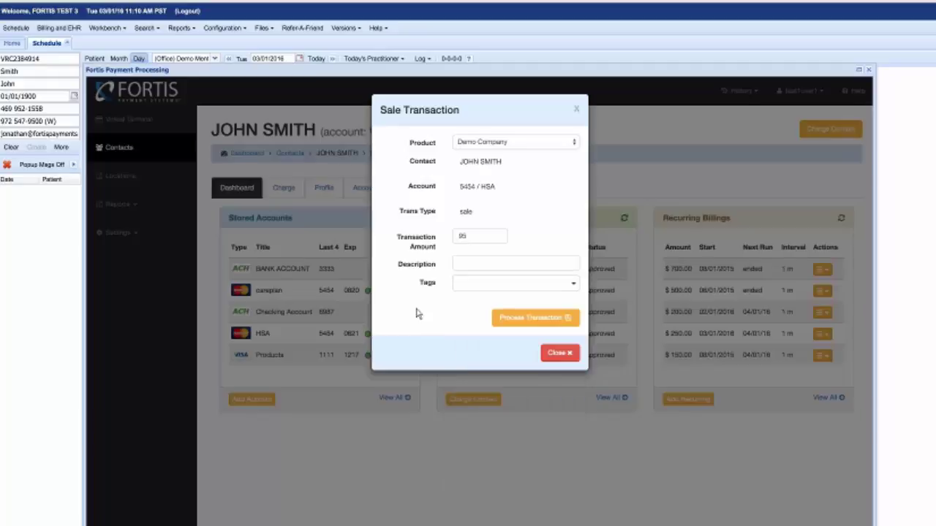
pyautogui.click(481, 286)
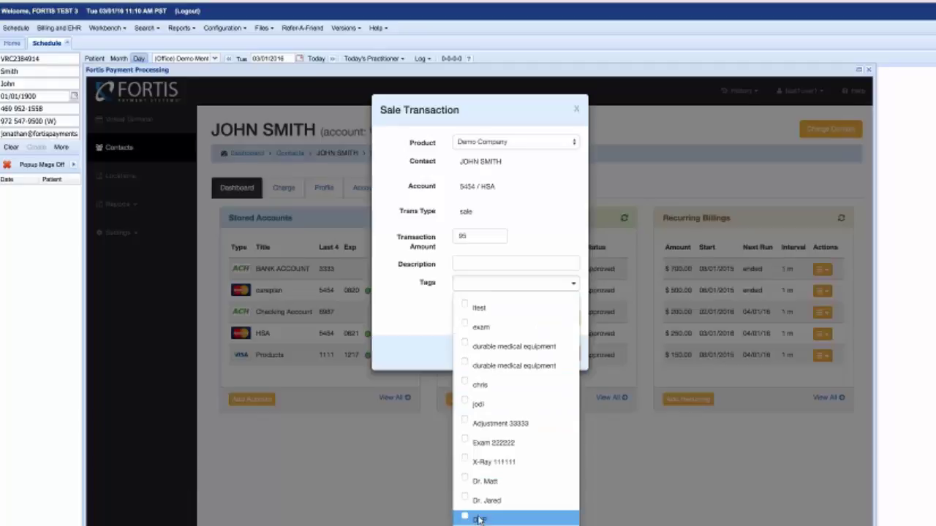
pyautogui.click(412, 307)
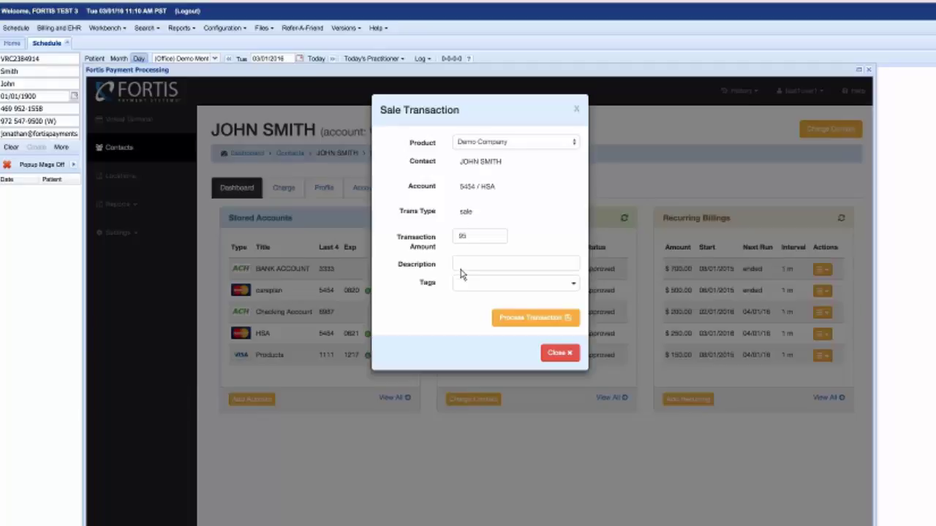
# Set the sale's product to Demo - Retail with a transaction amount of 95 and process the transaction.
pyautogui.click(483, 146)
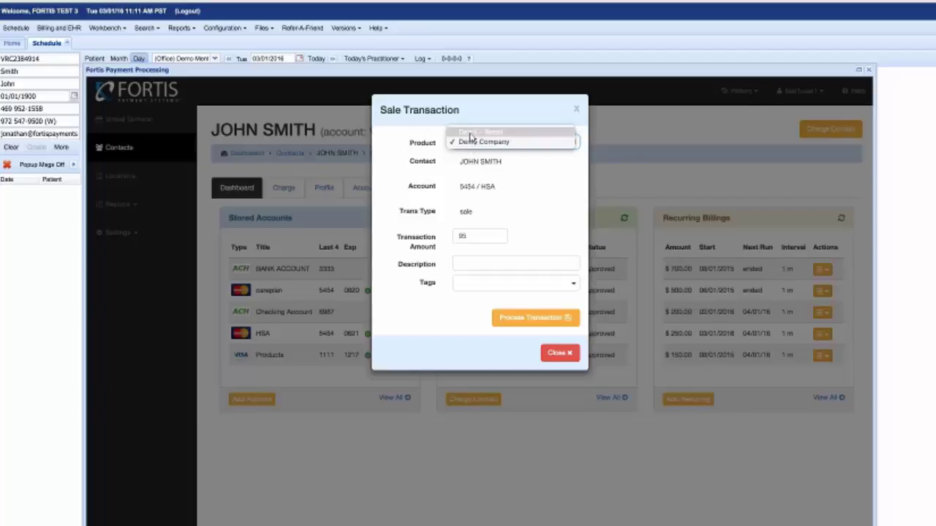
pyautogui.click(471, 142)
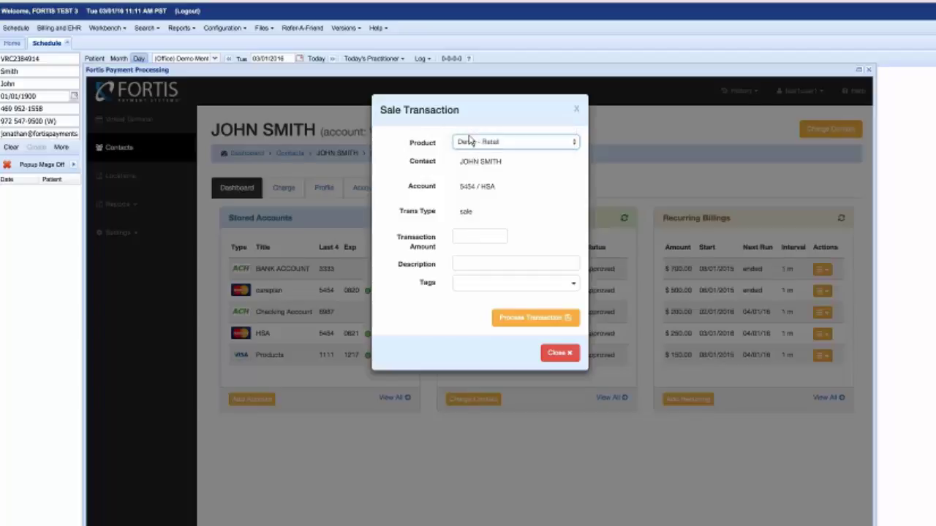
pyautogui.click(477, 239)
pyautogui.write('95')
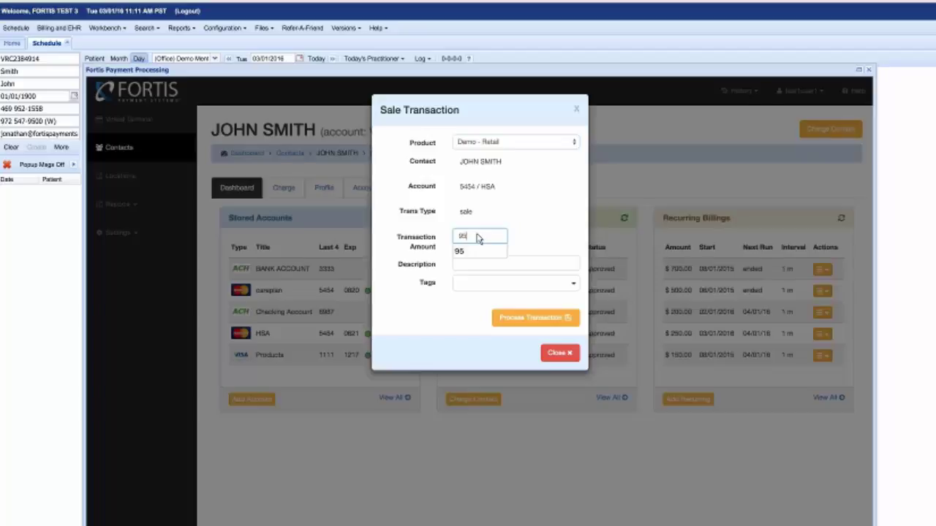
pyautogui.click(531, 322)
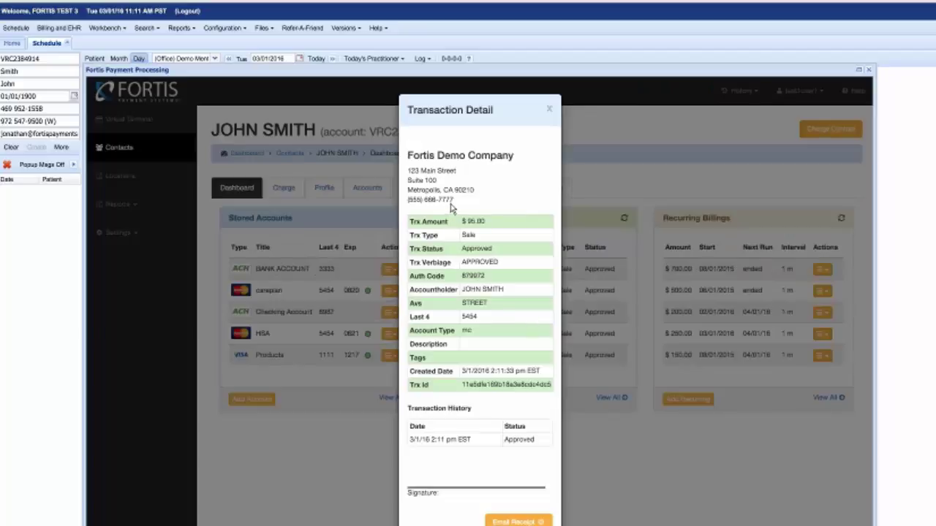
# Review the company details and email receipt option in the transaction detail, close it, and look over the recent transactions.
pyautogui.moveTo(453, 200); pyautogui.dragTo(410, 144)
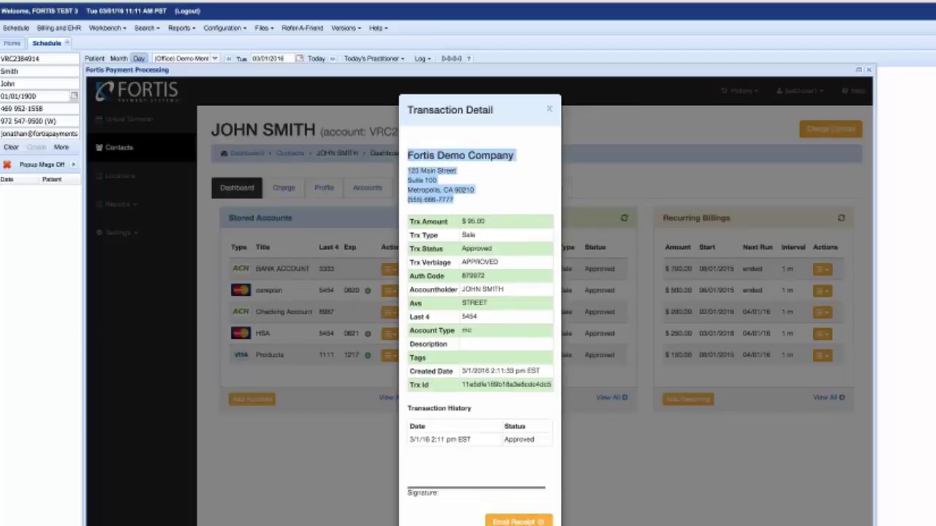
pyautogui.click(508, 521)
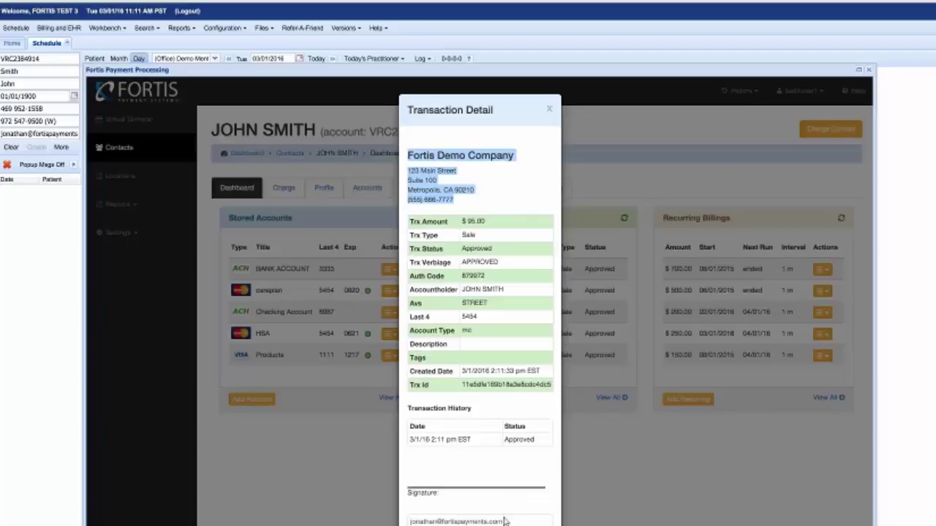
pyautogui.moveTo(509, 524); pyautogui.dragTo(427, 516)
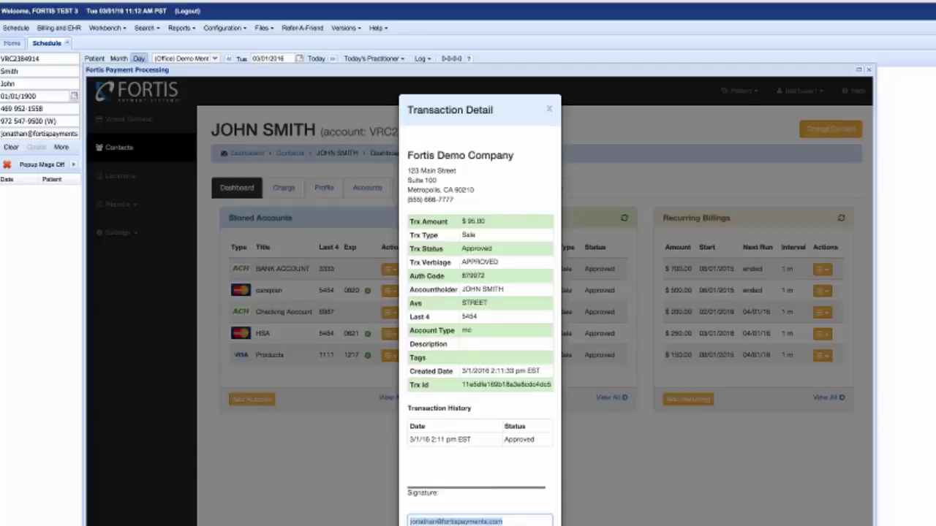
pyautogui.press('Escape')
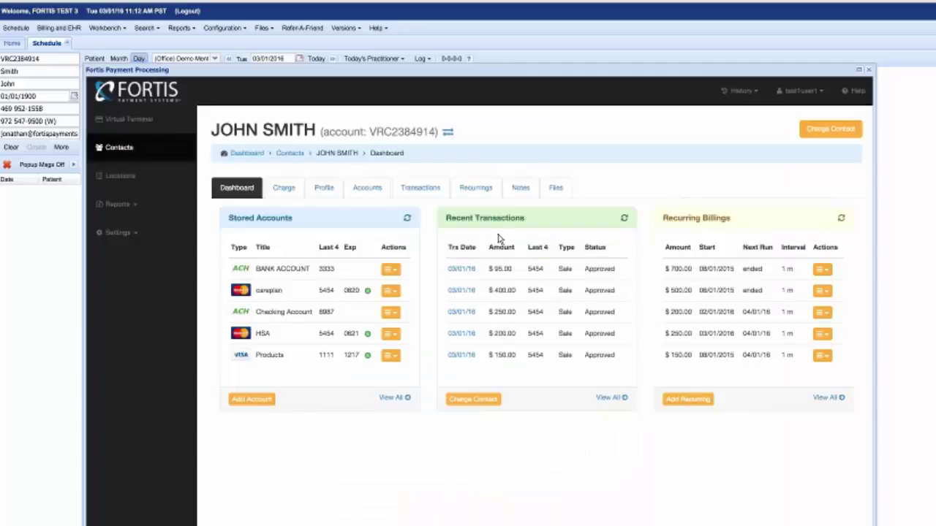
pyautogui.moveTo(444, 222); pyautogui.dragTo(592, 339)
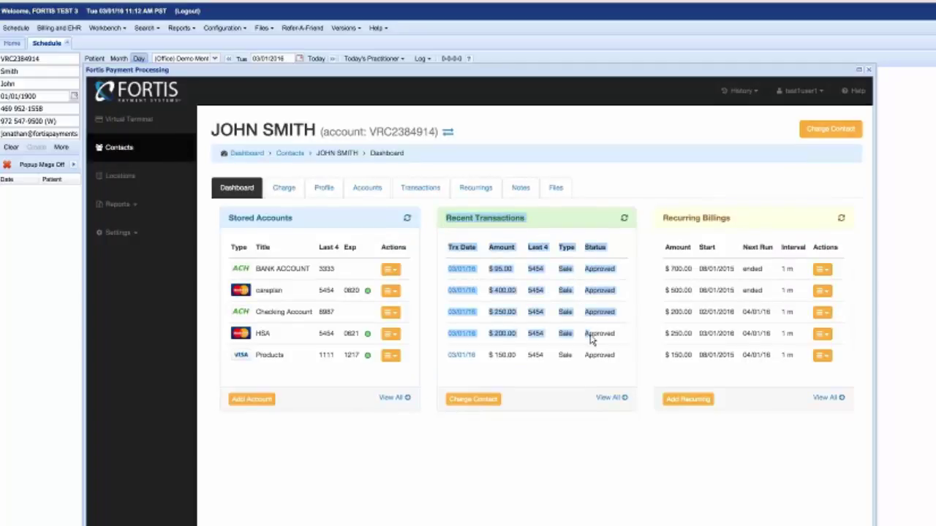
pyautogui.click(541, 367)
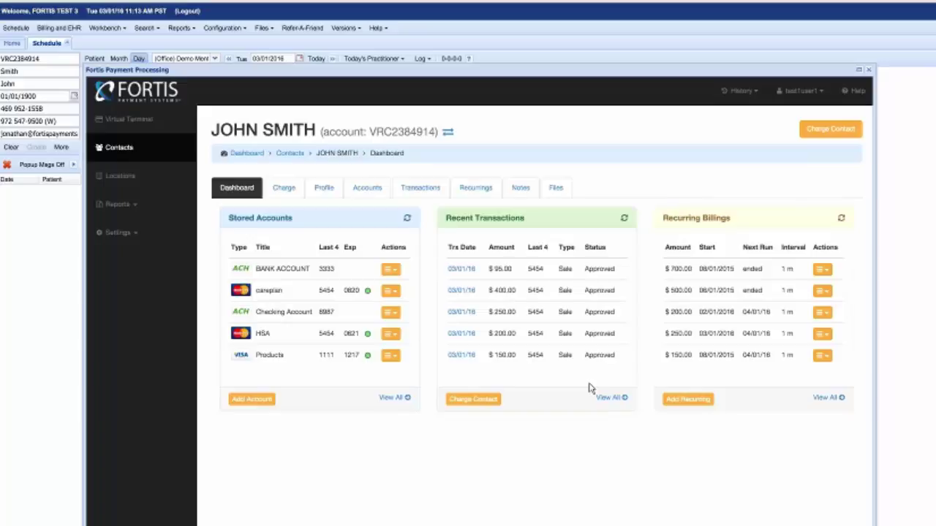
# Start a recurring billing on the stored Recurring (mc) account with product Demo Company and a transaction amount of 350.
pyautogui.click(697, 407)
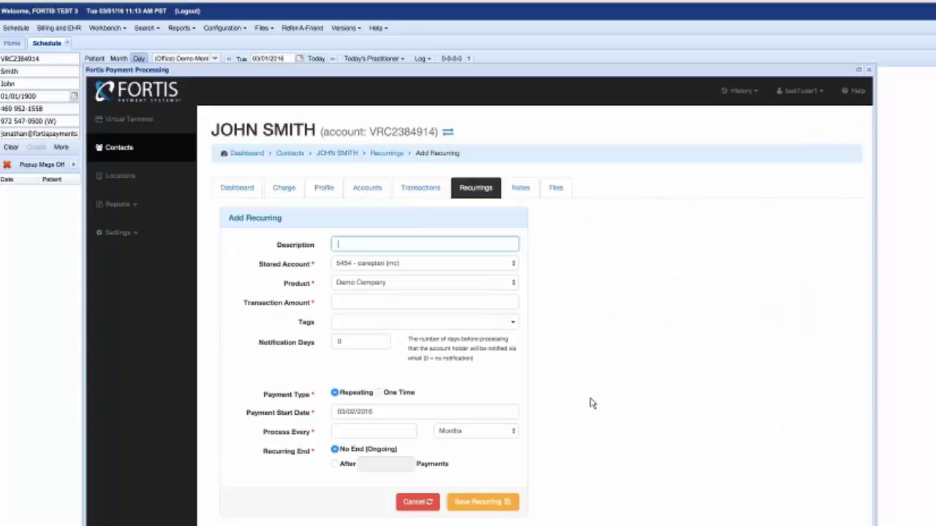
pyautogui.click(356, 264)
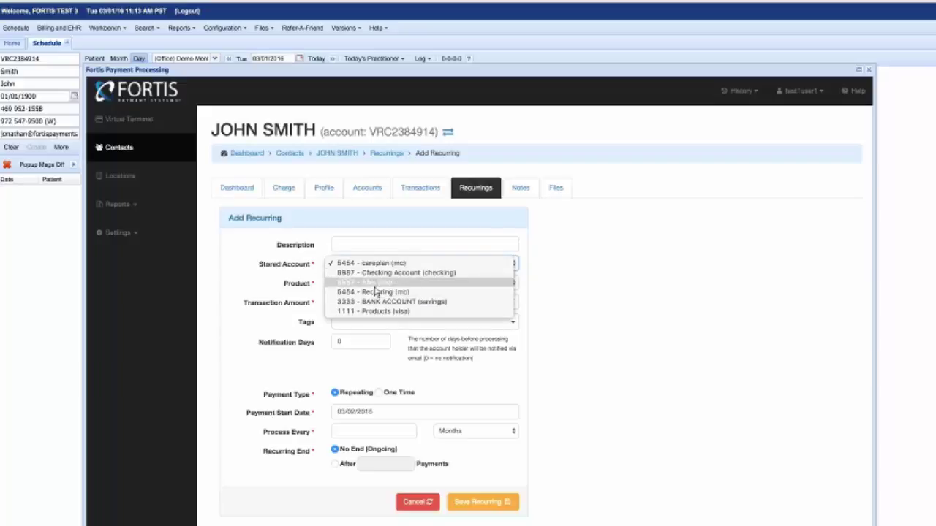
pyautogui.click(375, 293)
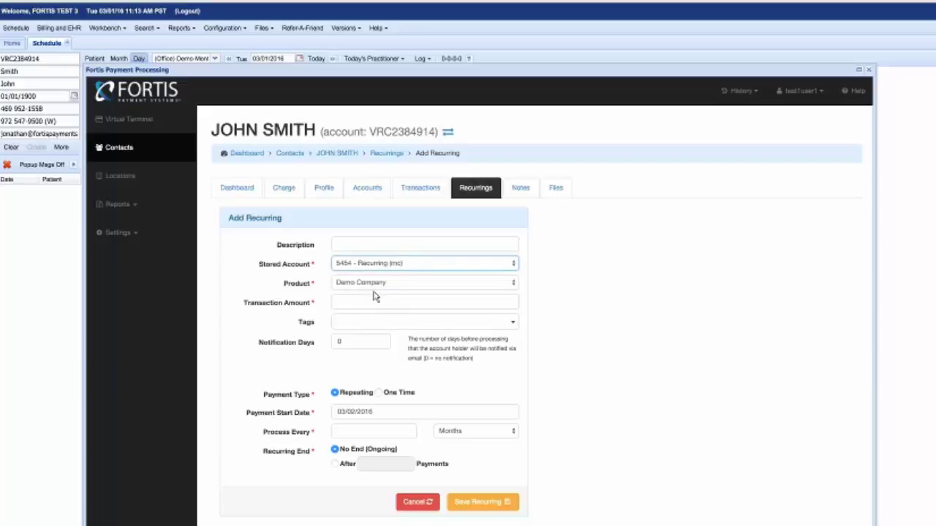
pyautogui.click(346, 290)
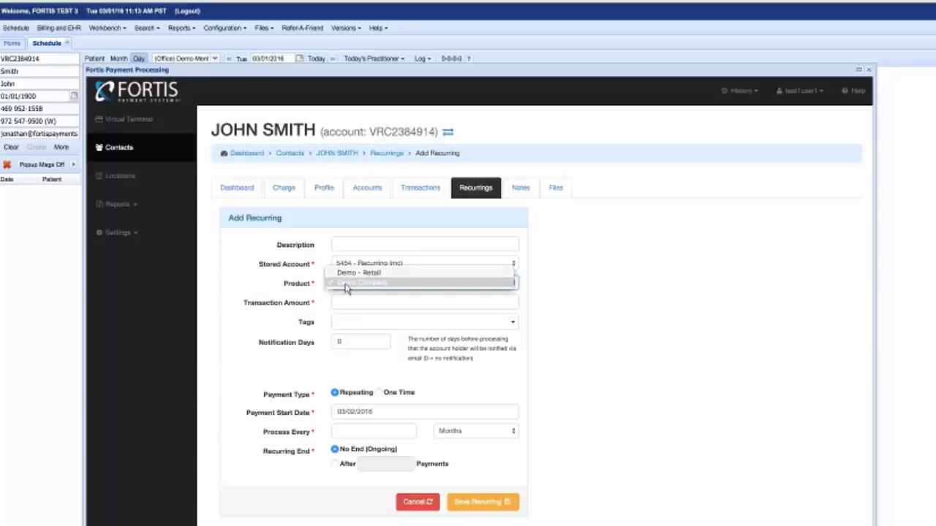
pyautogui.click(346, 290)
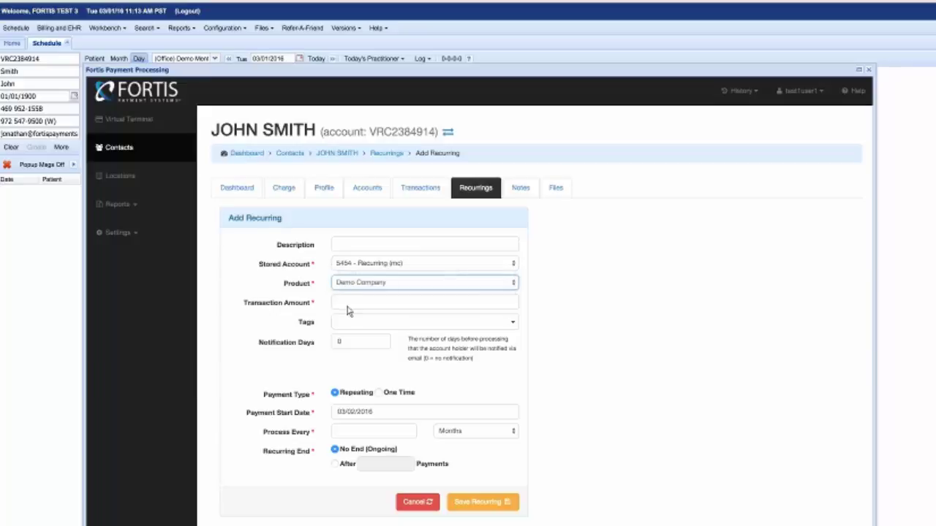
pyautogui.click(347, 310)
pyautogui.write('350')
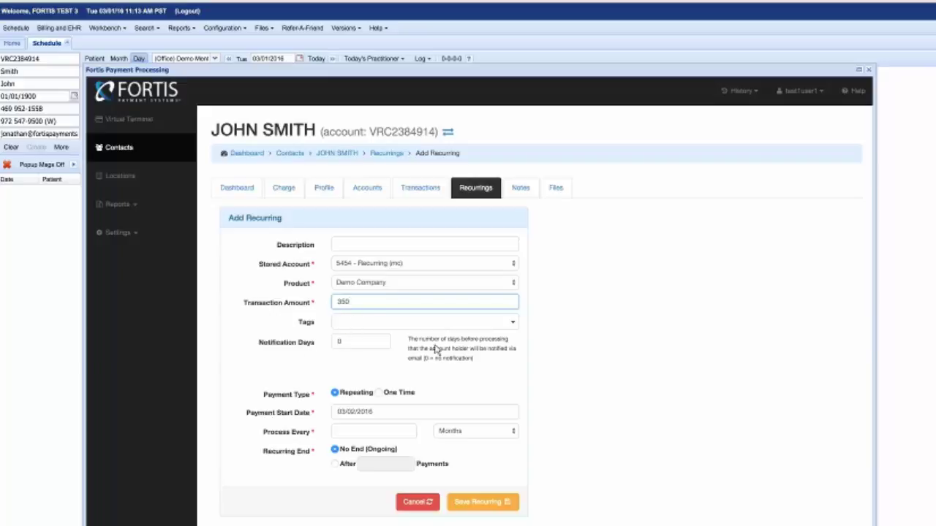
# Set the recurring's notification days to 3 and make it a One Time payment dated 03/08/2016.
pyautogui.click(380, 345)
pyautogui.press('BackSpace')
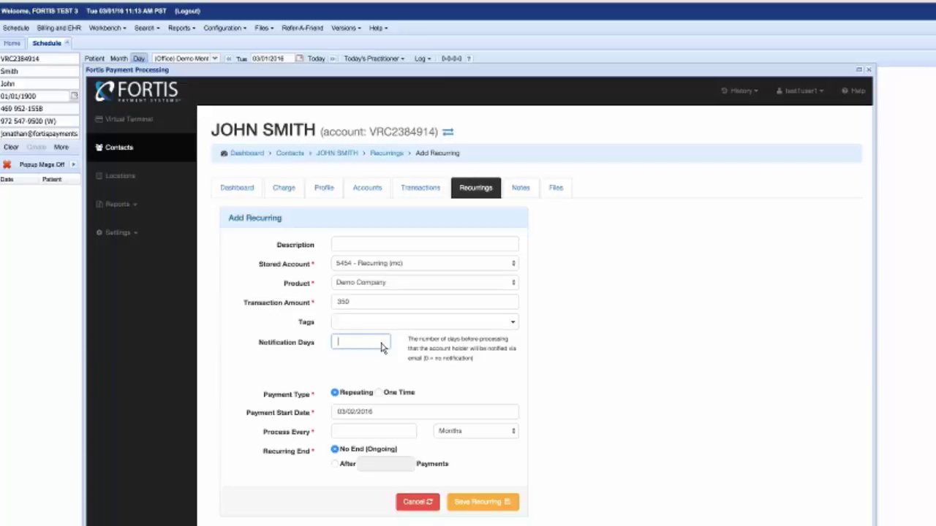
pyautogui.write('3')
pyautogui.click(379, 394)
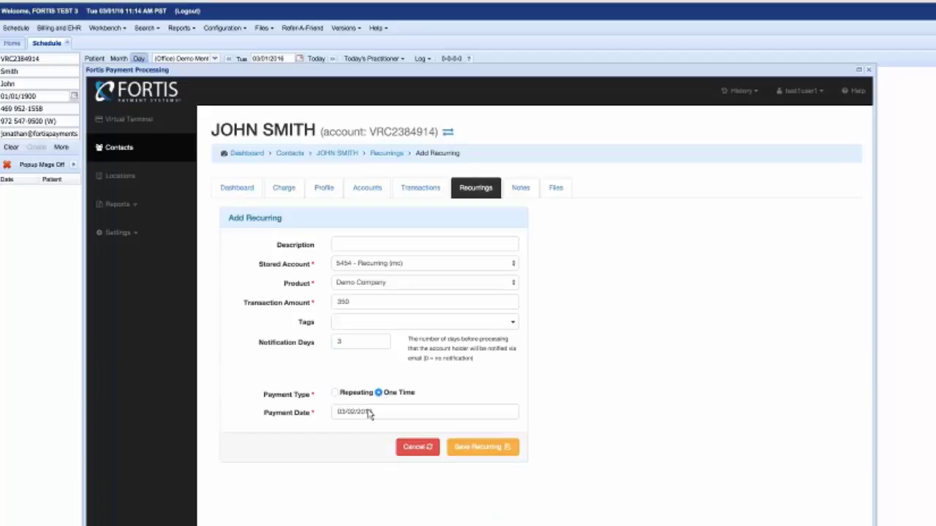
pyautogui.click(369, 413)
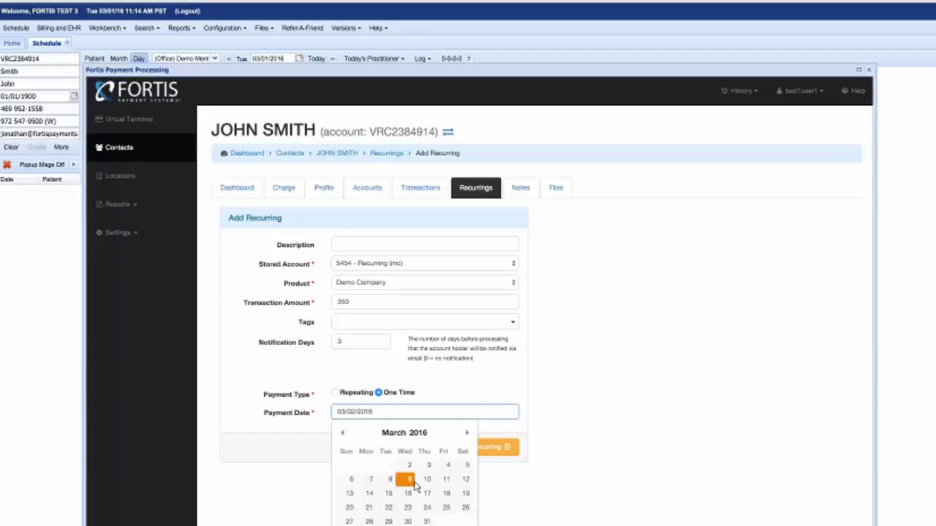
pyautogui.click(390, 481)
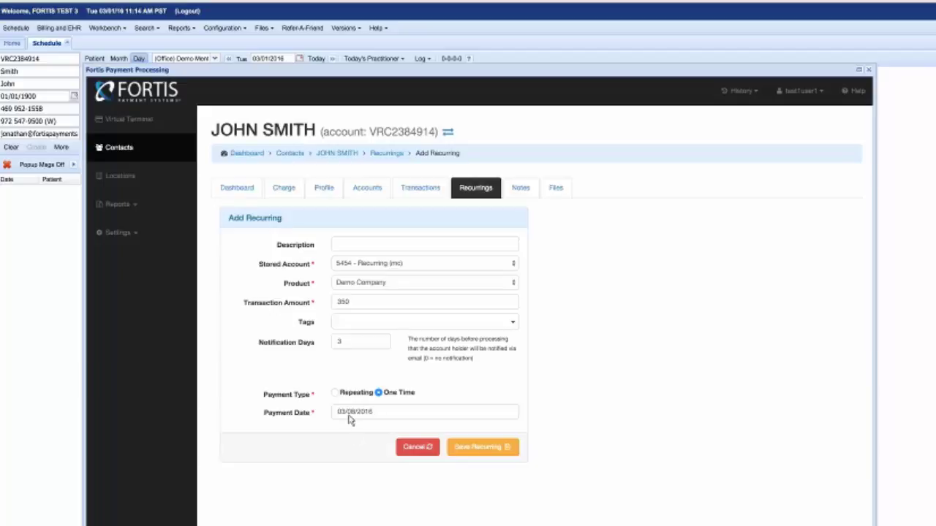
# Switch the payment type to Repeating, starting 03/15/2016 and processing every 1 month.
pyautogui.click(336, 393)
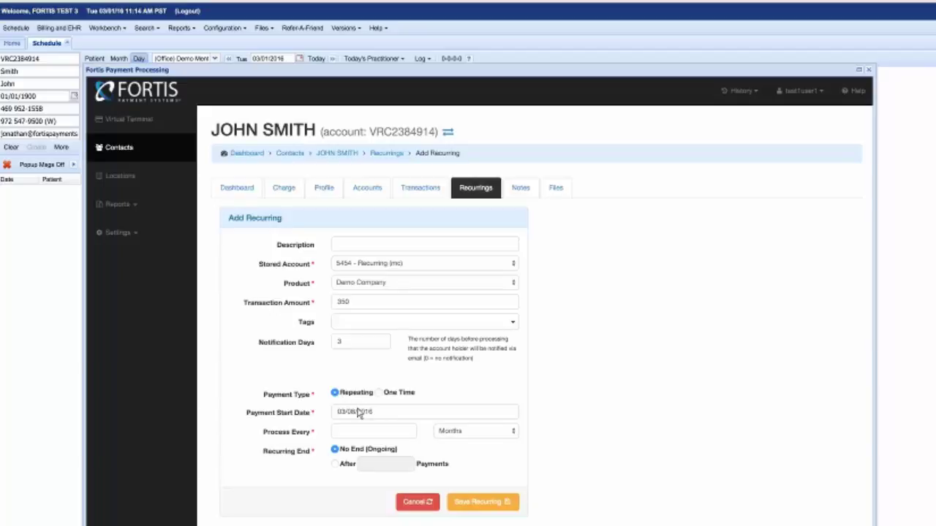
pyautogui.click(356, 412)
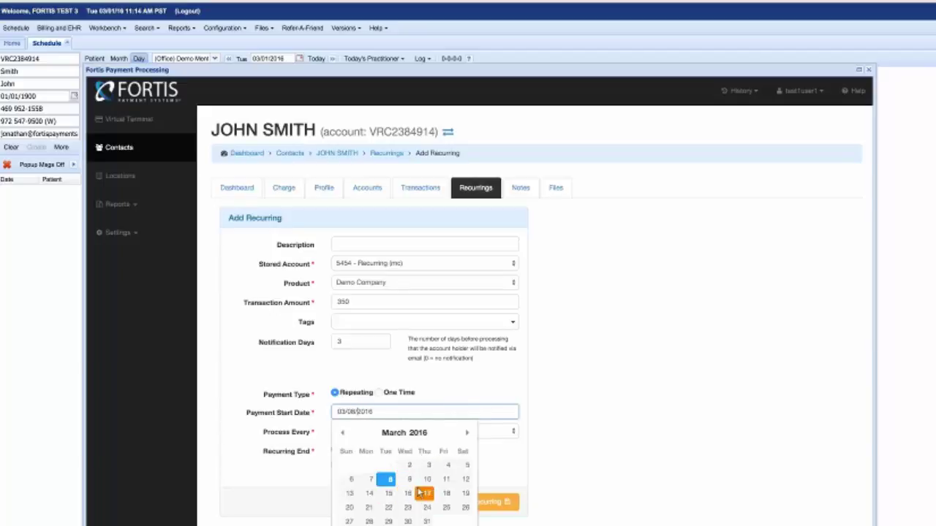
pyautogui.click(388, 494)
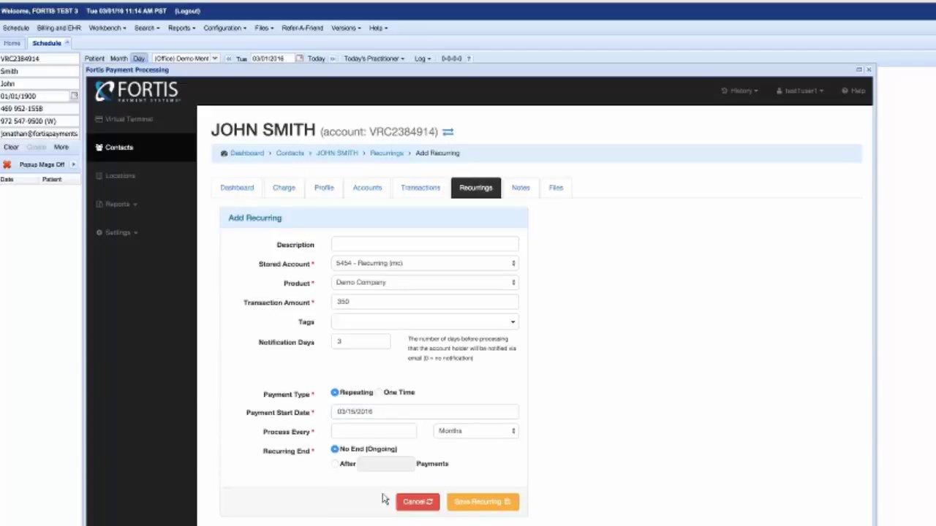
pyautogui.click(346, 432)
pyautogui.write('1')
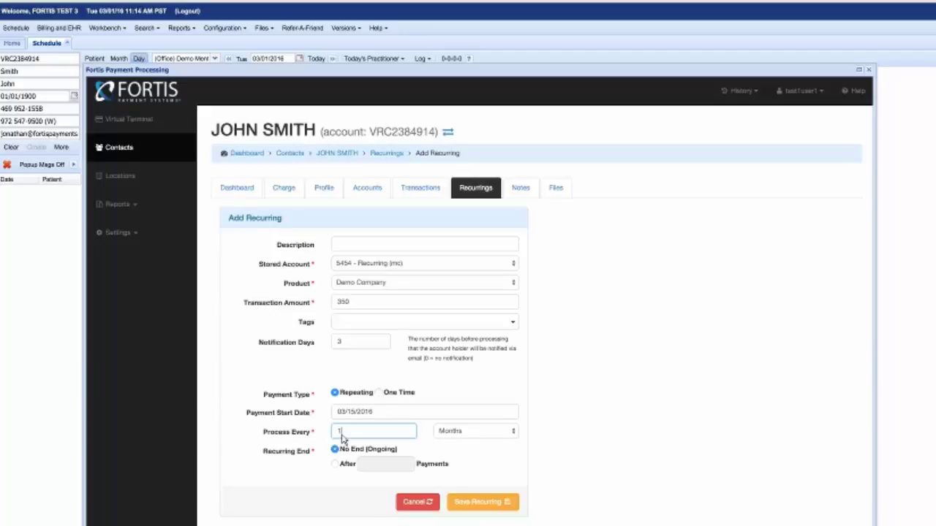
pyautogui.click(451, 433)
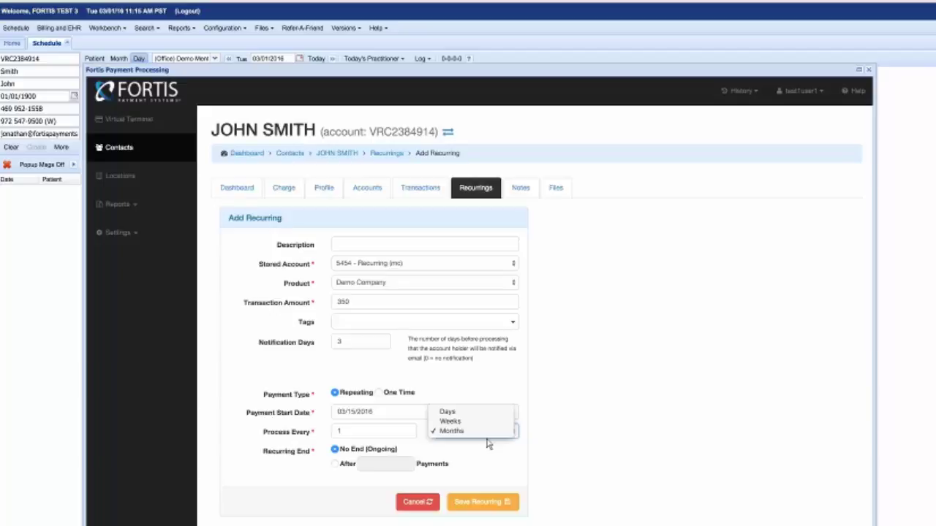
pyautogui.click(488, 446)
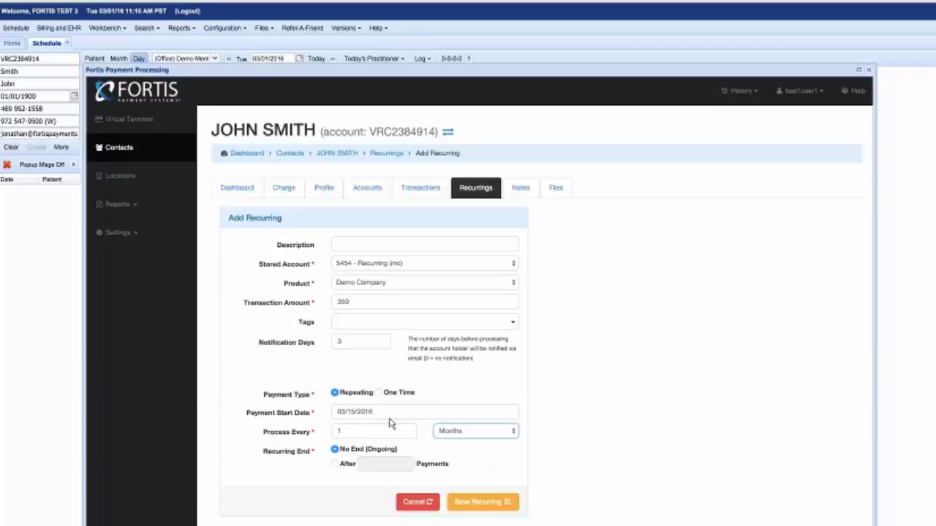
# Try ending the recurring after 4 payments, set it back to No End (Ongoing), and cancel the new recurring.
pyautogui.click(334, 465)
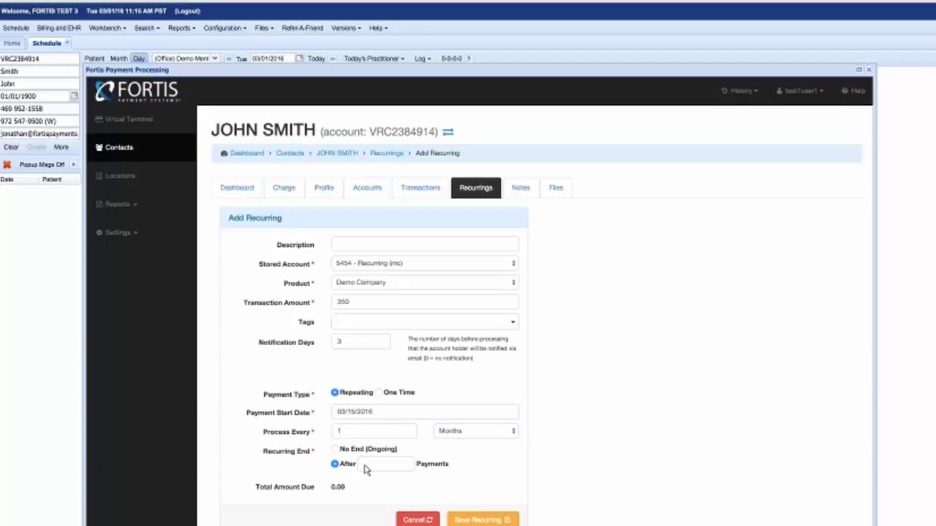
pyautogui.click(367, 468)
pyautogui.write('4')
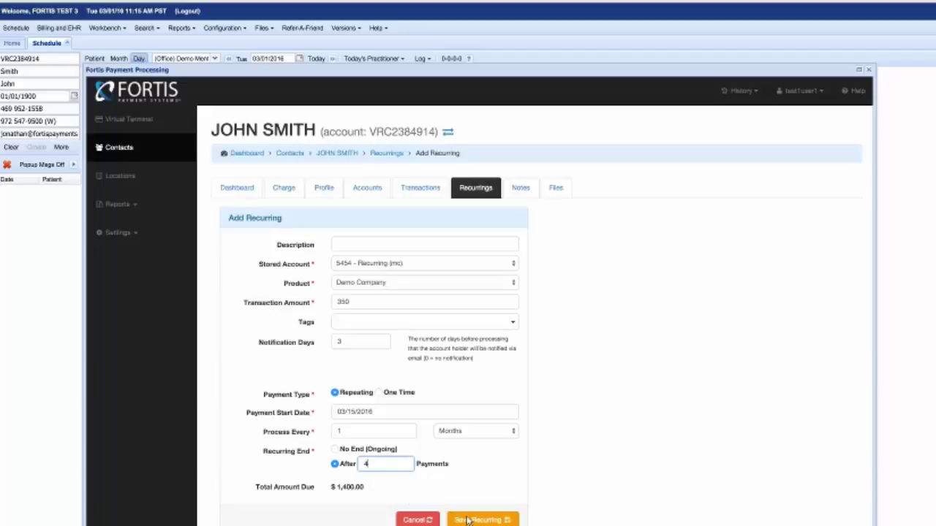
pyautogui.click(334, 450)
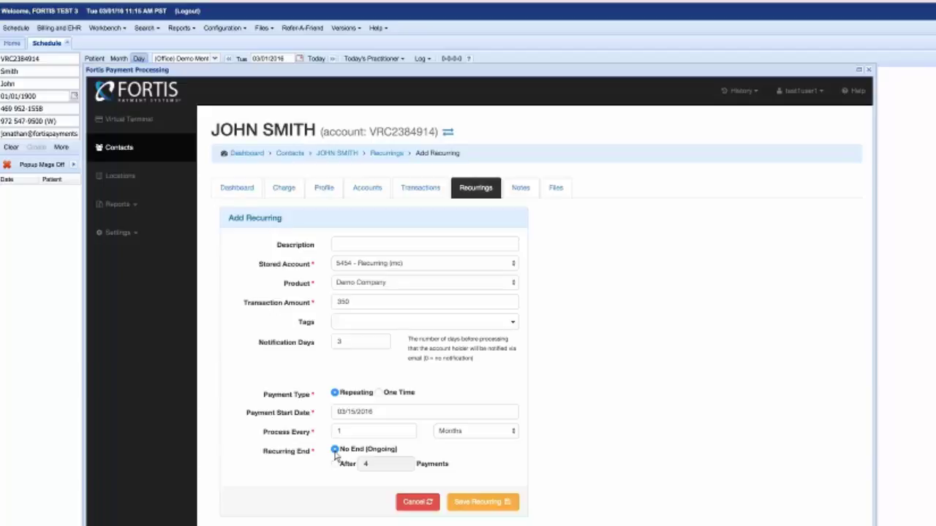
pyautogui.click(408, 503)
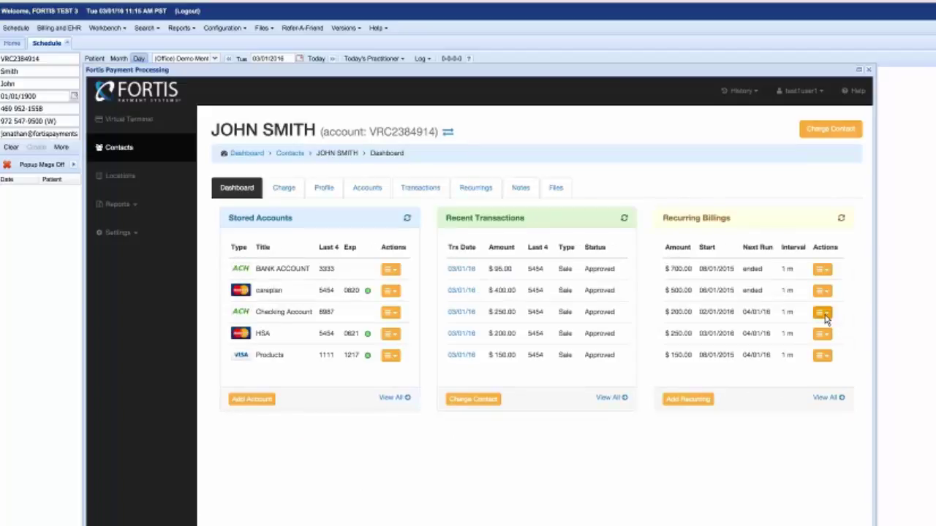
# Examine the payment schedule, related transactions and remaining payments in the $200.00 recurring billing's detail, and close it.
pyautogui.click(823, 312)
pyautogui.click(831, 338)
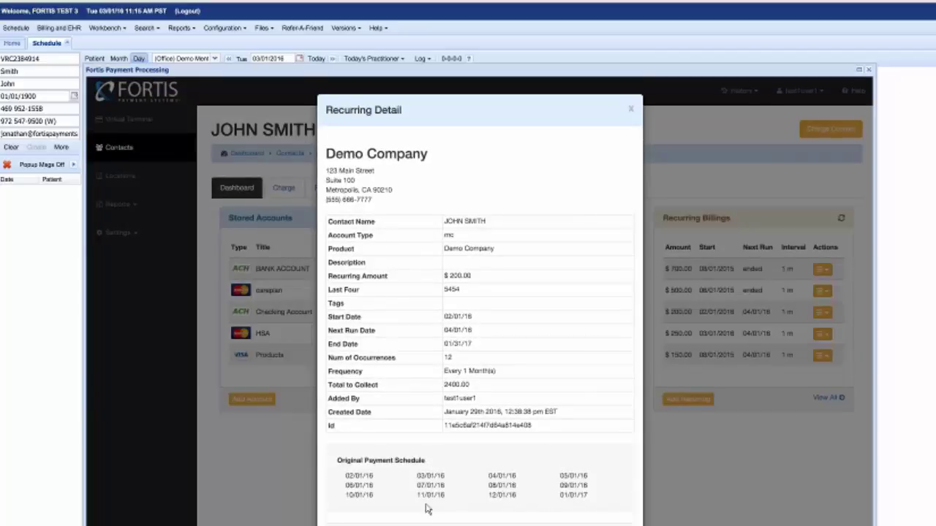
pyautogui.scroll(-2, 427, 509)
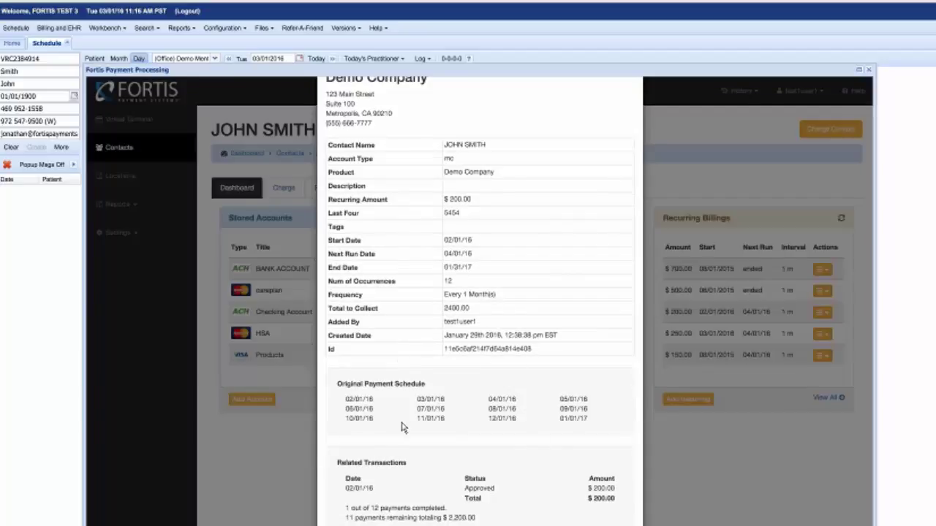
pyautogui.moveTo(349, 466); pyautogui.dragTo(414, 498)
pyautogui.moveTo(352, 488); pyautogui.dragTo(604, 503)
pyautogui.moveTo(346, 518); pyautogui.dragTo(480, 521)
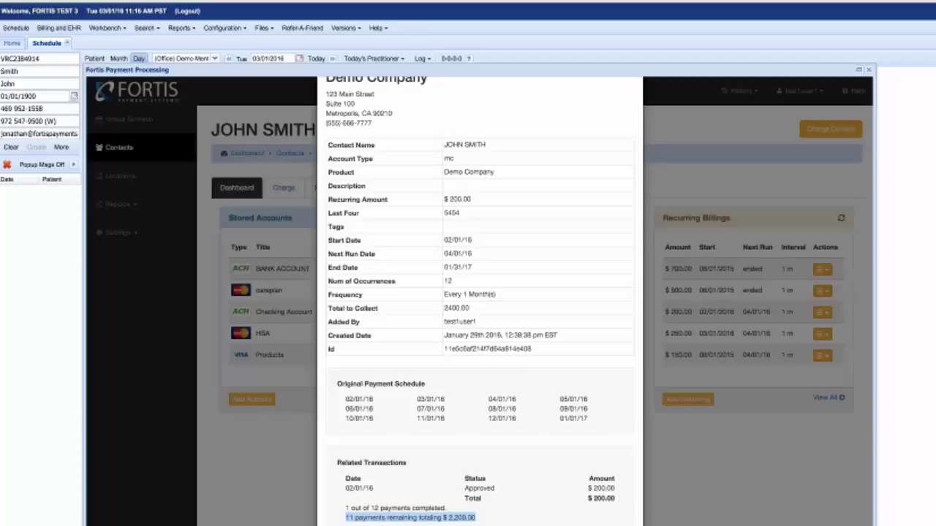
pyautogui.click(717, 376)
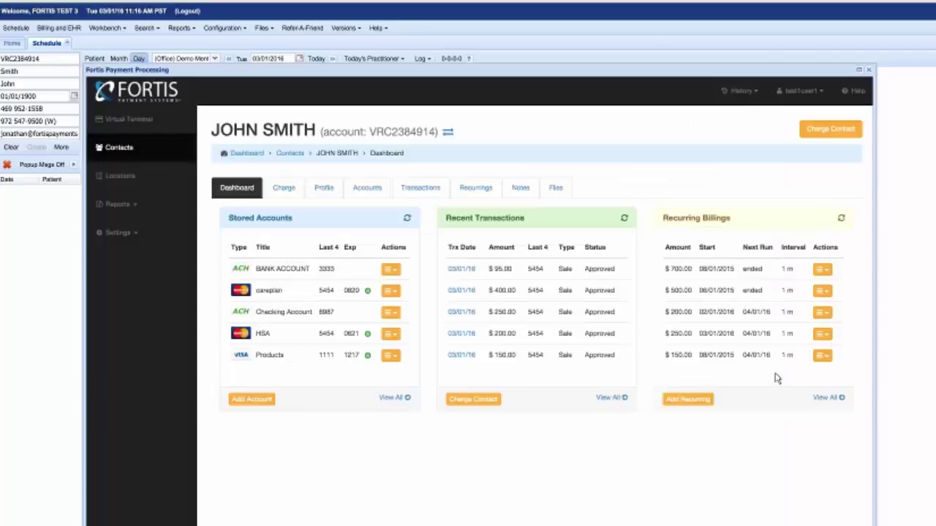
# Edit the $200.00 recurring billing, setting its stored account to Recurring (mc) and its next run date to 04/06/2016.
pyautogui.click(823, 313)
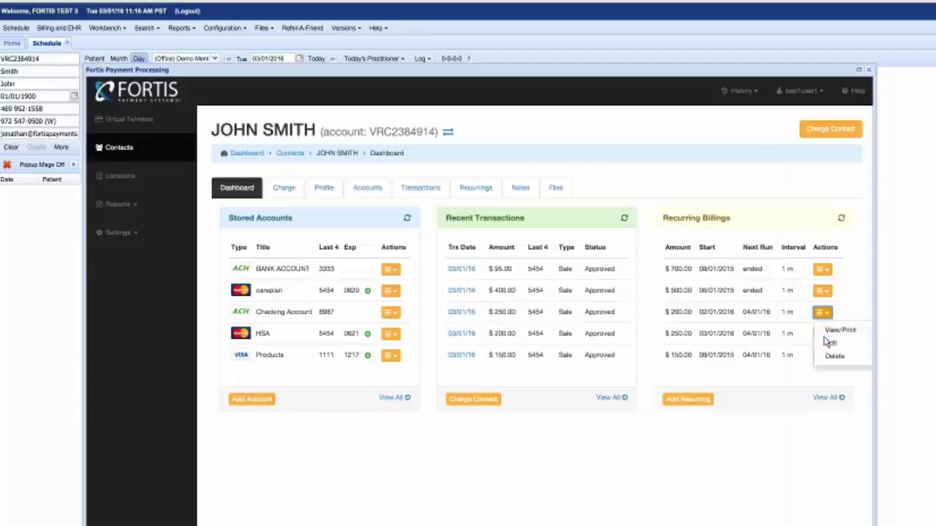
pyautogui.click(830, 342)
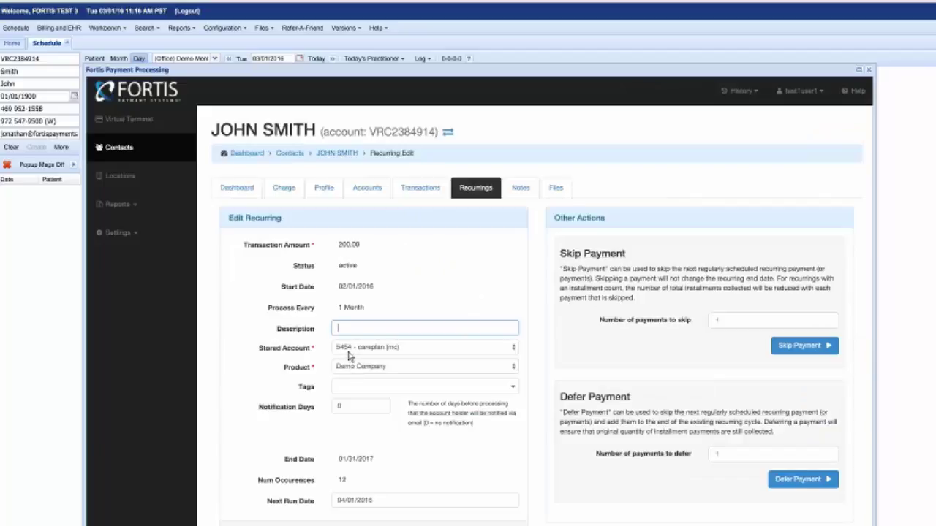
pyautogui.click(355, 352)
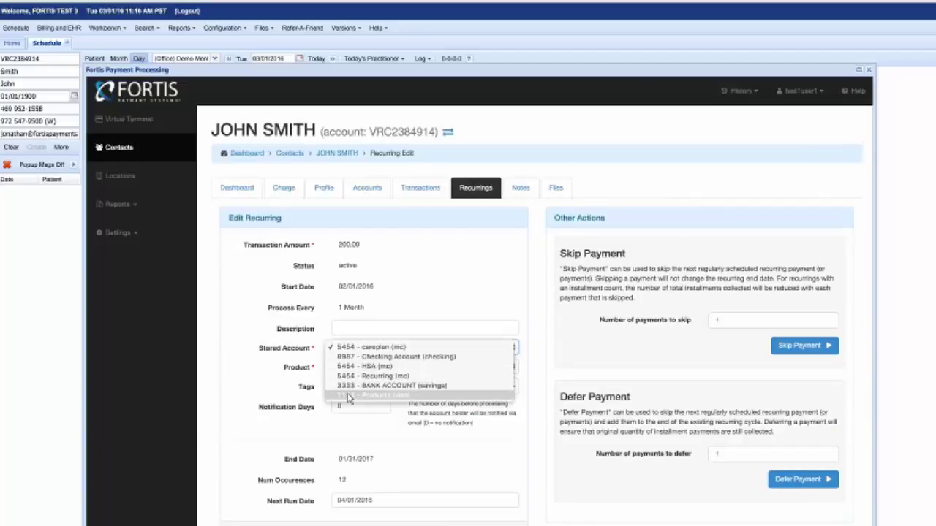
pyautogui.click(350, 376)
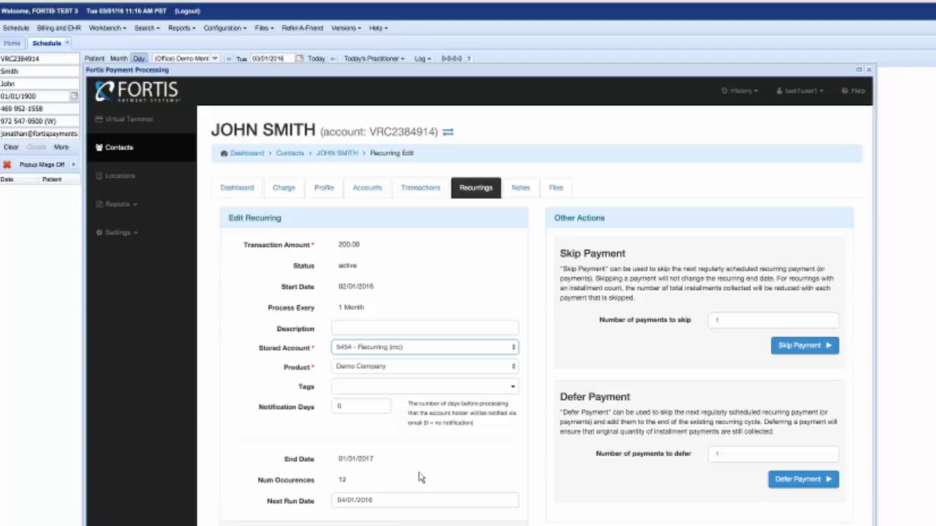
pyautogui.click(366, 502)
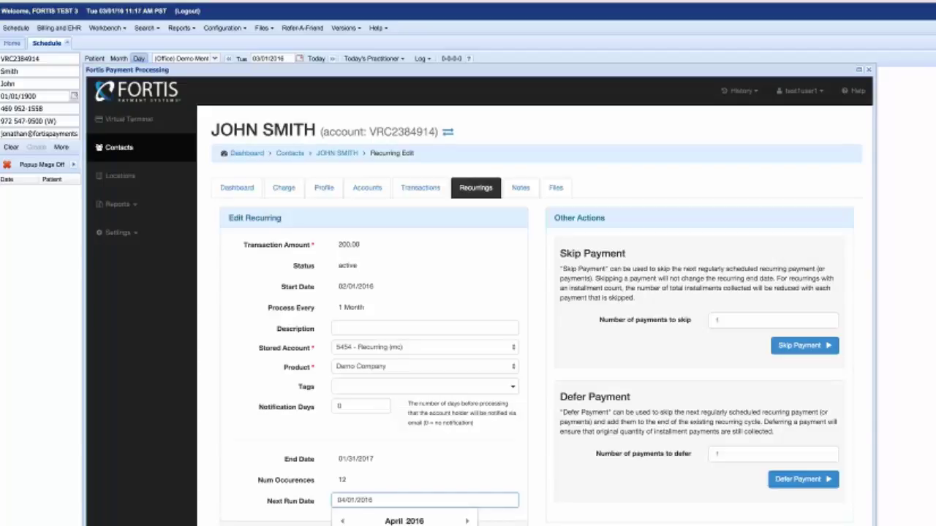
pyautogui.click(404, 525)
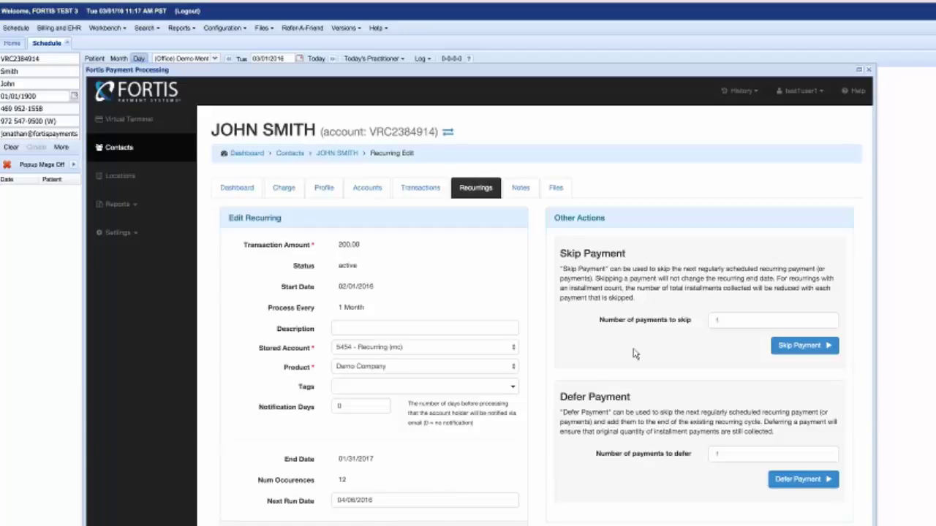
# Review the Skip Payment explanation and set the number of payments to skip to 3.
pyautogui.moveTo(562, 256); pyautogui.dragTo(678, 297)
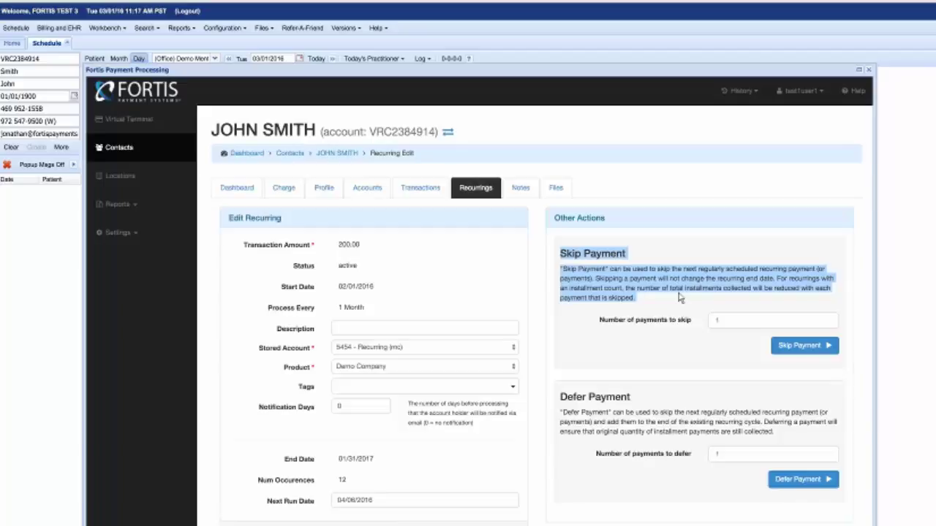
pyautogui.click(810, 346)
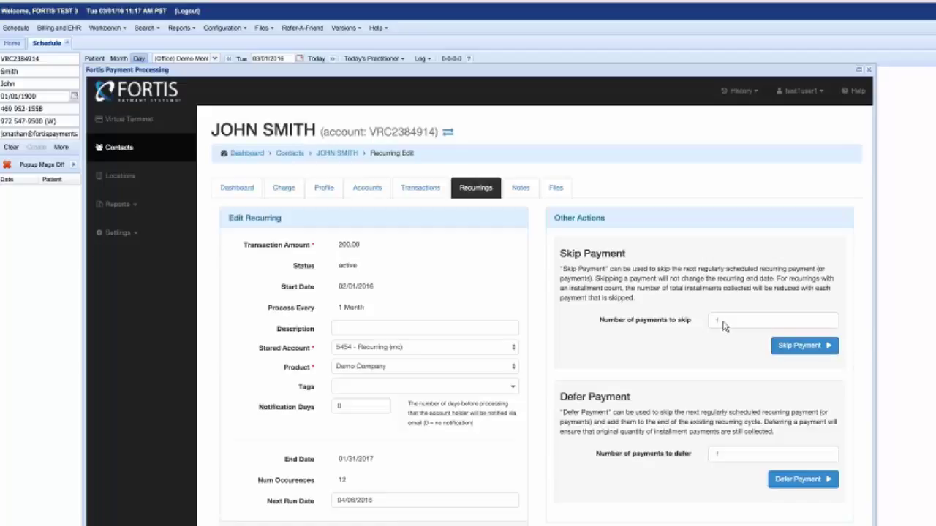
pyautogui.click(700, 325)
pyautogui.write('3')
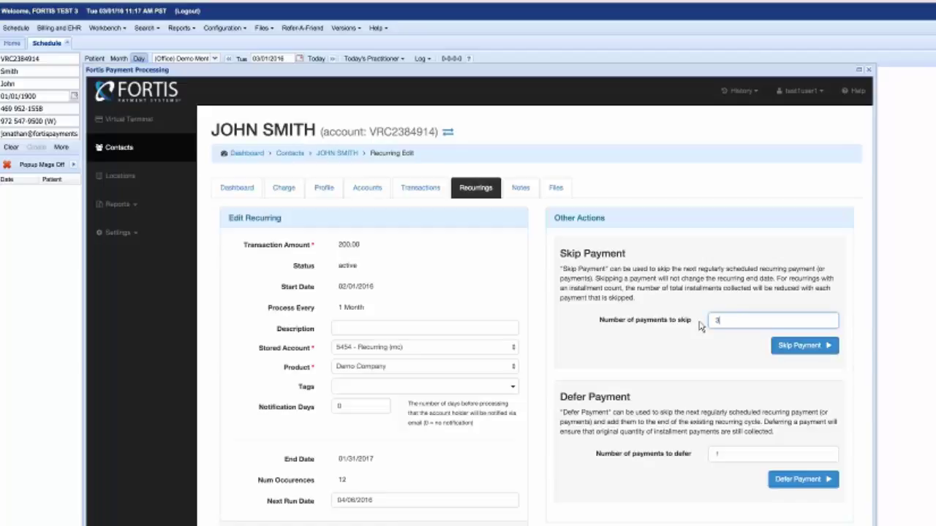
# Review the Defer Payment explanation and cancel editing the recurring billing.
pyautogui.click(627, 411)
pyautogui.moveTo(561, 401); pyautogui.dragTo(769, 438)
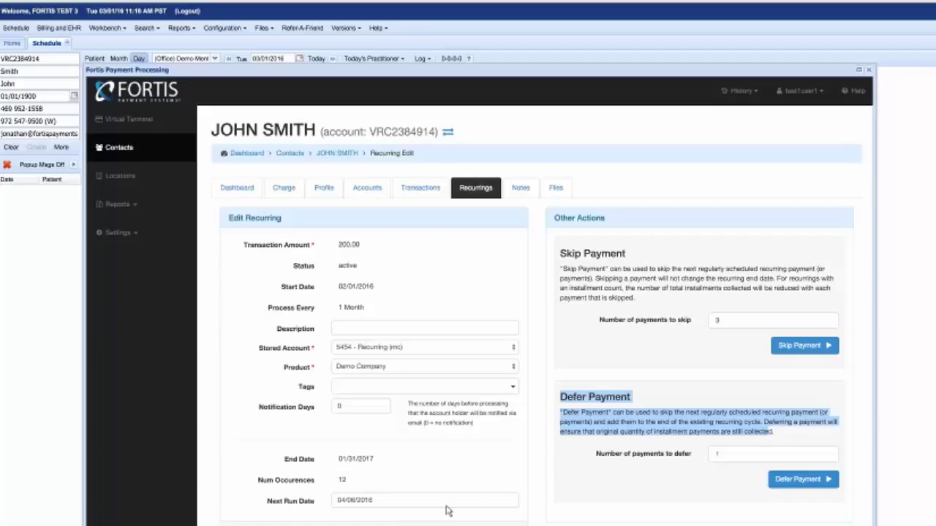
pyautogui.click(418, 525)
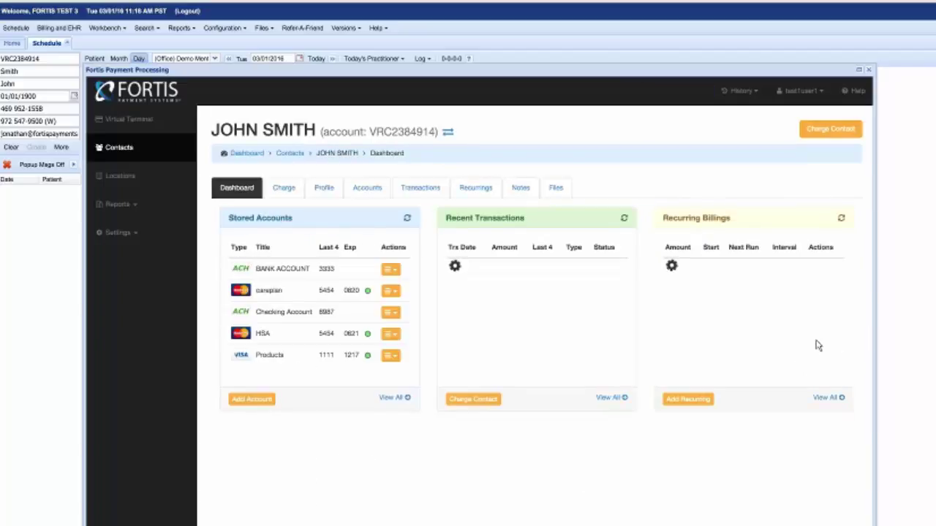
# Open the $150.00 recurring billing for editing, set the number of payments to skip to 2, and cancel the edit.
pyautogui.click(821, 356)
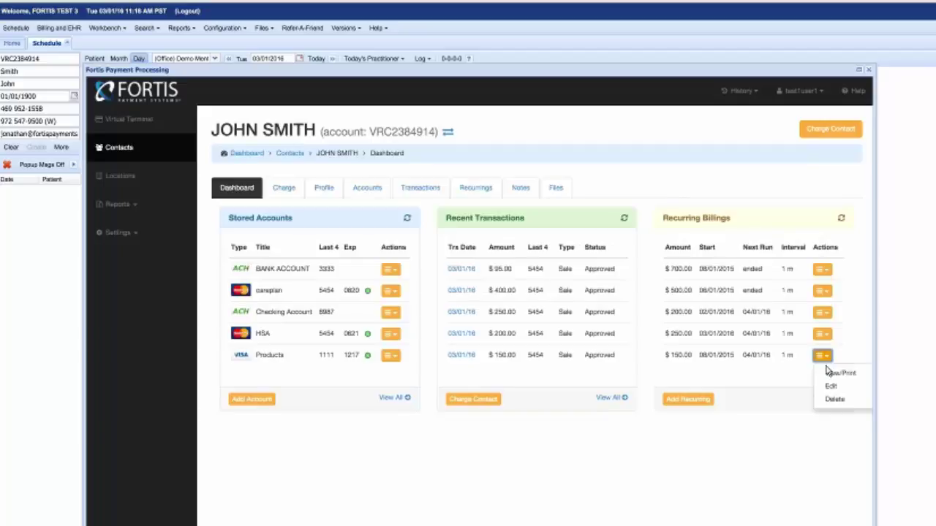
pyautogui.click(830, 387)
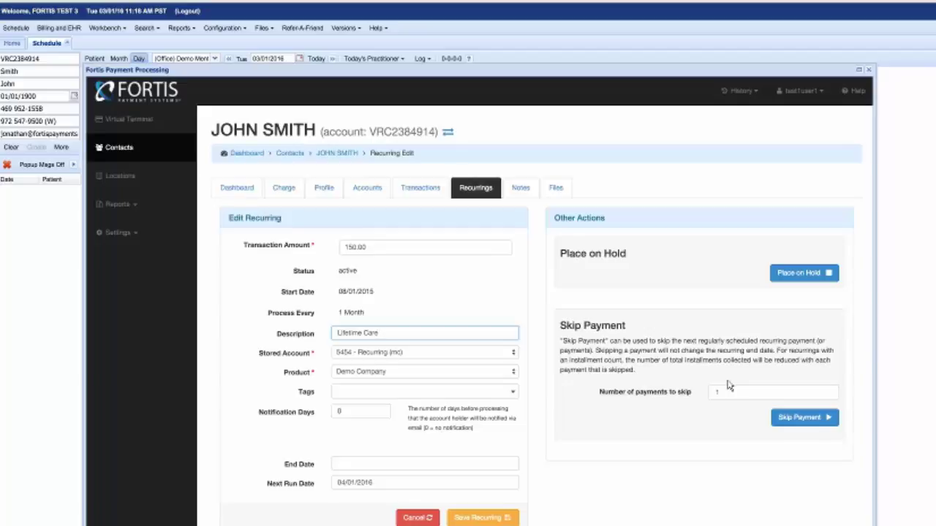
pyautogui.moveTo(734, 393); pyautogui.dragTo(698, 396)
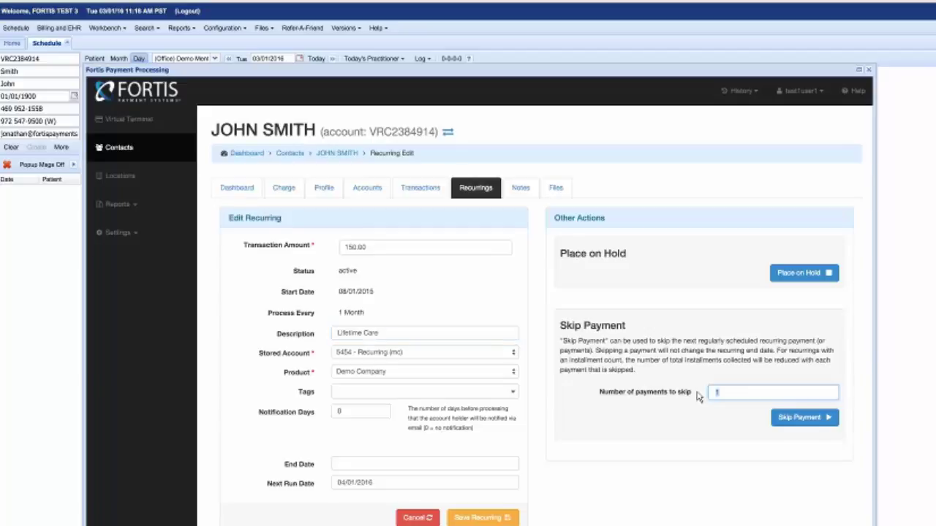
pyautogui.write('2')
pyautogui.click(416, 518)
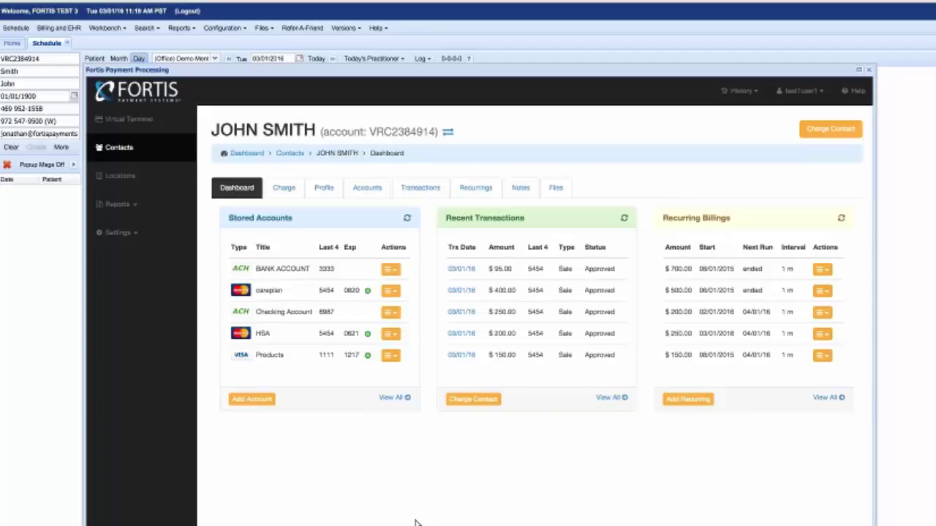
# Close Fortis Payment Processing and examine the open task on the $200.00 recurring transaction declined on 12/01/2013 in the patient's task list.
pyautogui.click(868, 72)
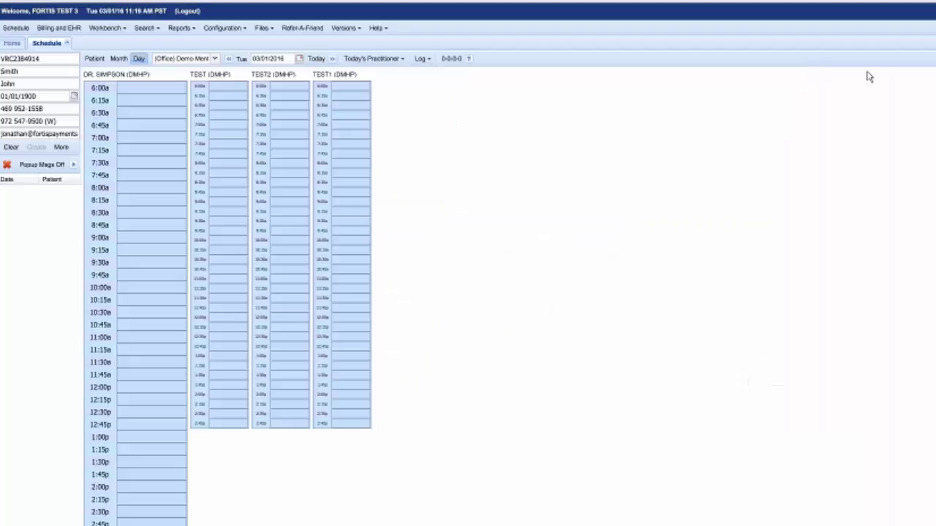
pyautogui.click(95, 59)
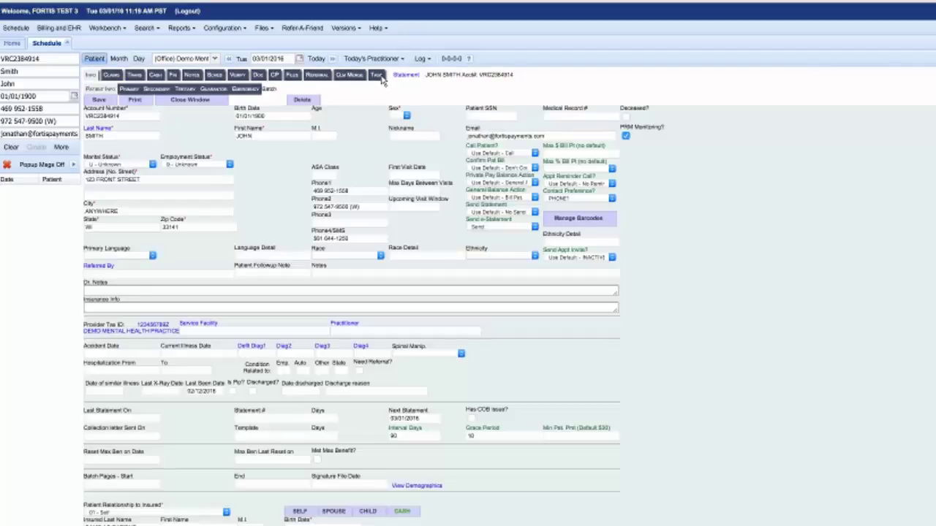
pyautogui.click(378, 76)
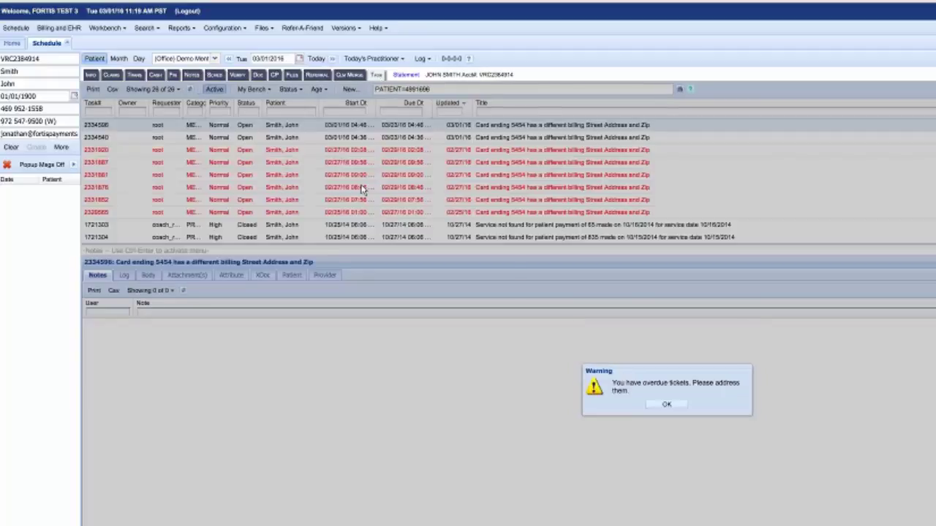
pyautogui.click(672, 405)
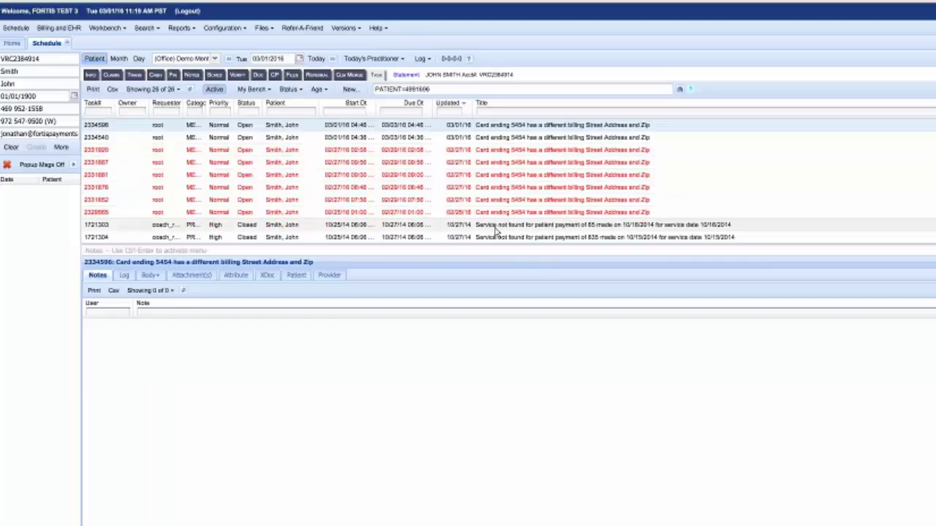
pyautogui.scroll(-3, 489, 201)
pyautogui.click(489, 182)
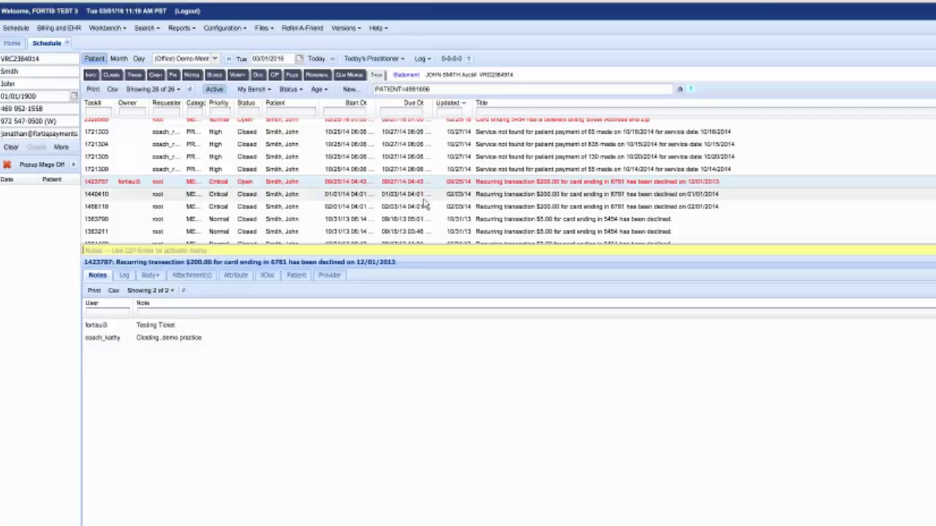
# Examine the declined recurring transaction message in the patient's Quickstop and close it.
pyautogui.click(63, 148)
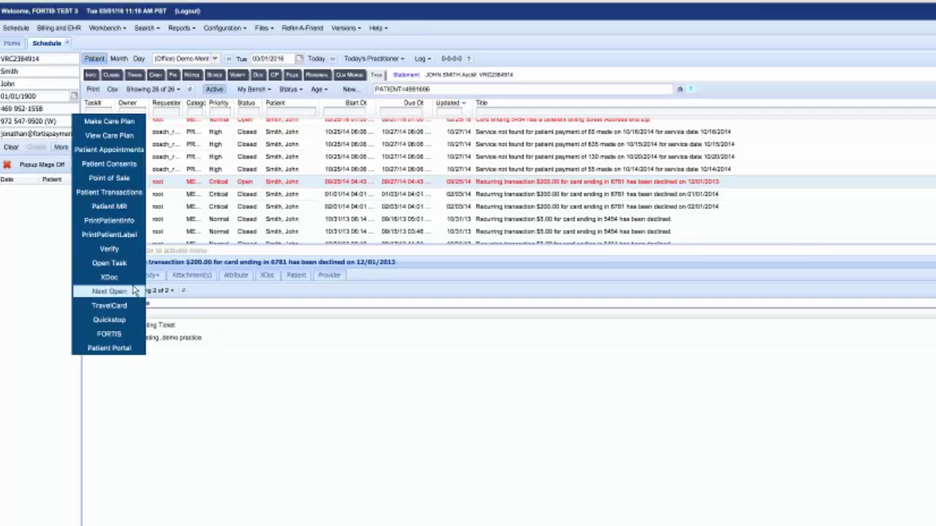
pyautogui.click(119, 319)
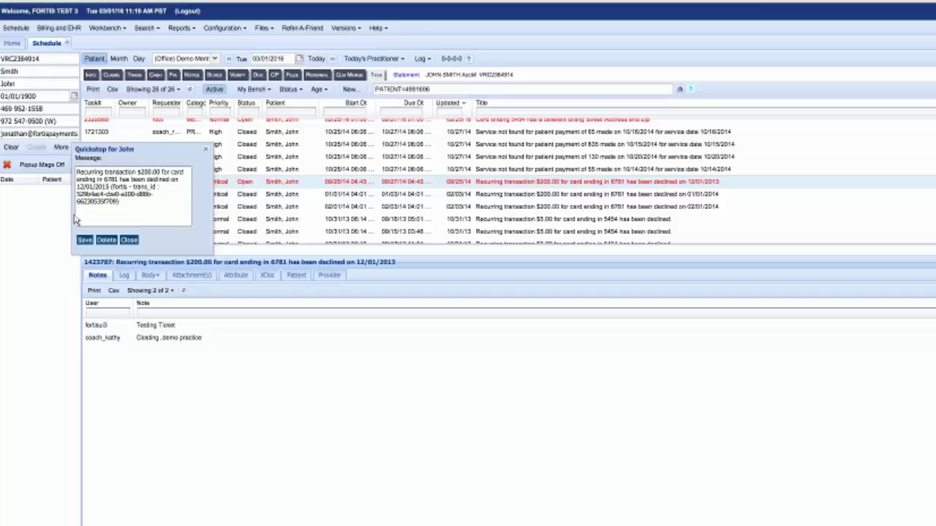
pyautogui.moveTo(78, 171); pyautogui.dragTo(172, 206)
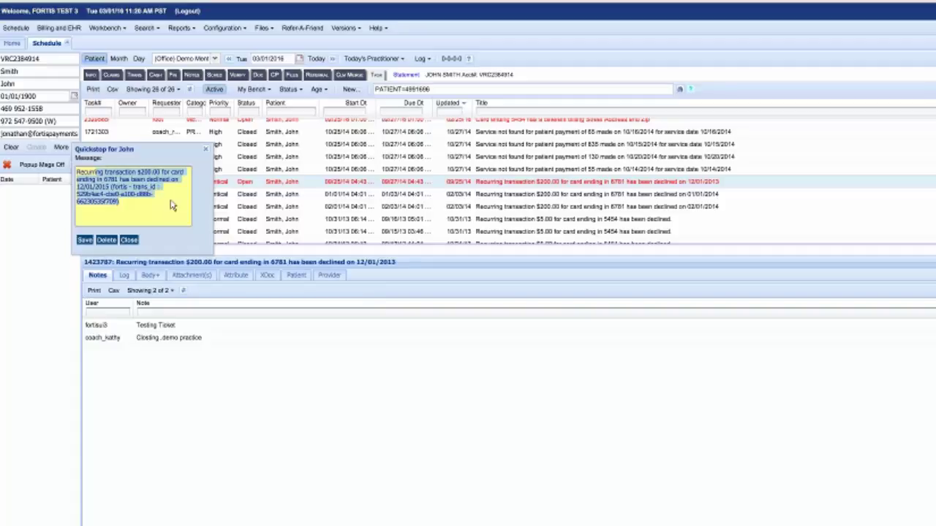
pyautogui.click(129, 241)
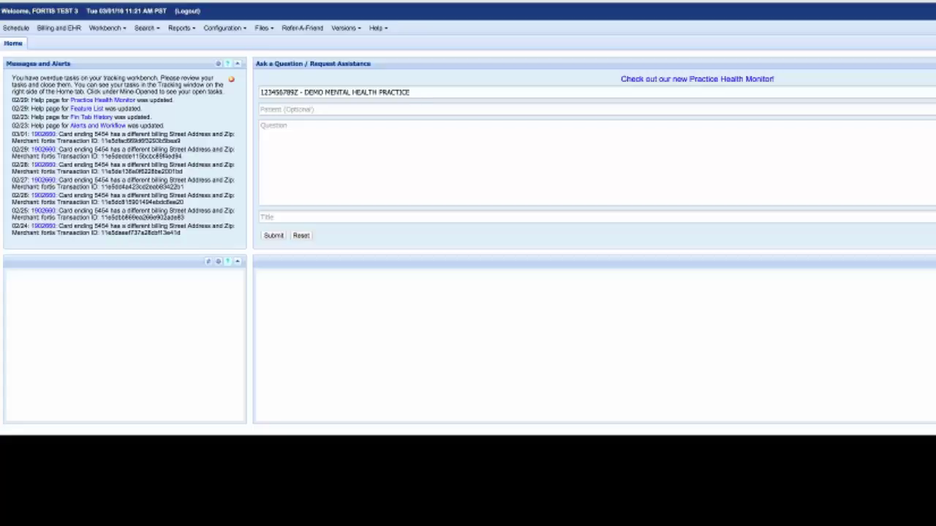
pyautogui.click(22, 29)
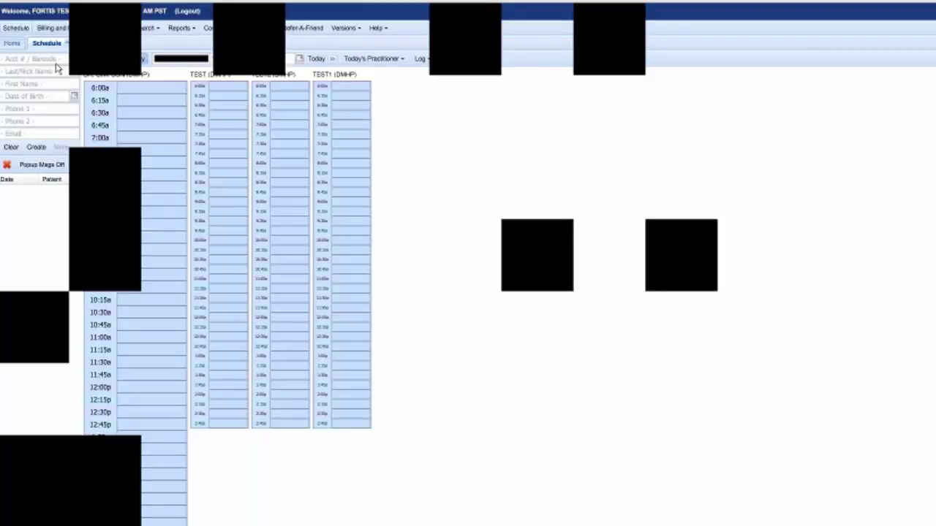
pyautogui.press('F5')
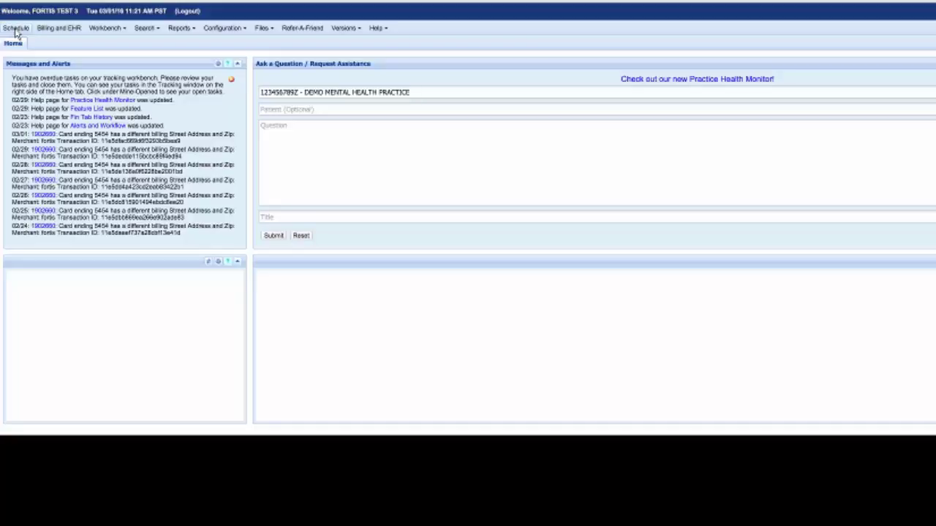
pyautogui.click(14, 29)
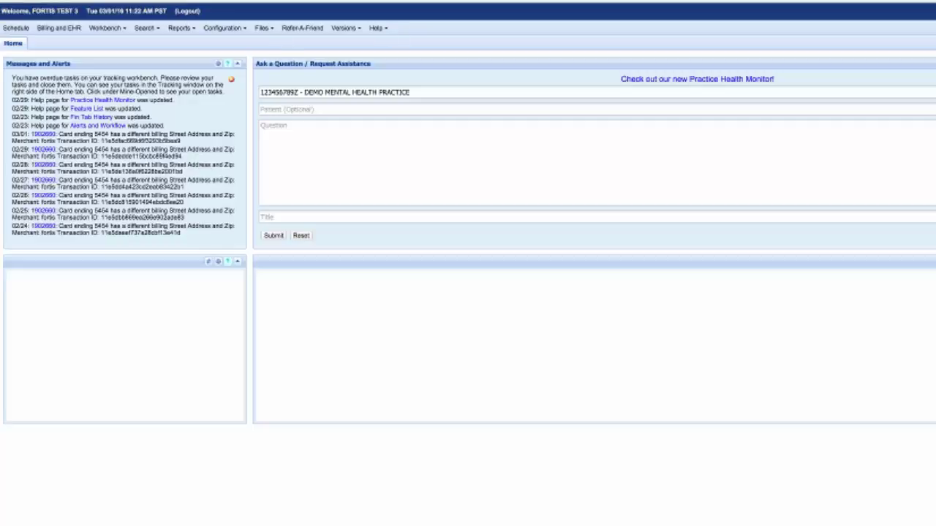
# Open the schedule and look up the patient by last name to load the patient's record.
pyautogui.click(13, 29)
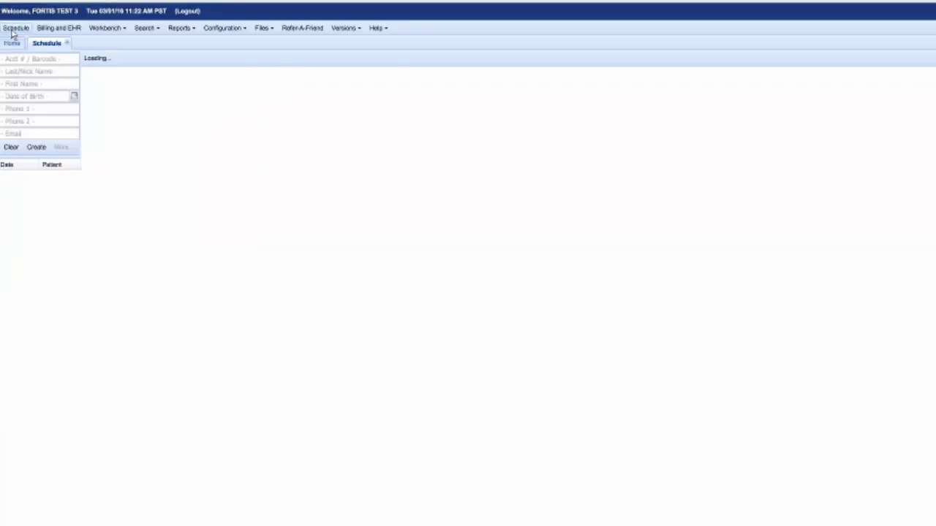
pyautogui.click(20, 73)
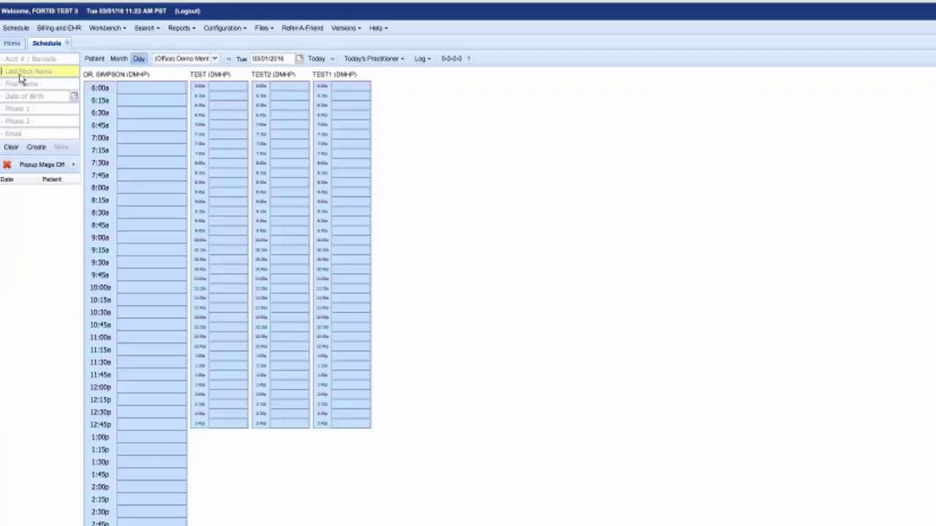
pyautogui.write('smith')
pyautogui.press('Return')
pyautogui.press('Return')
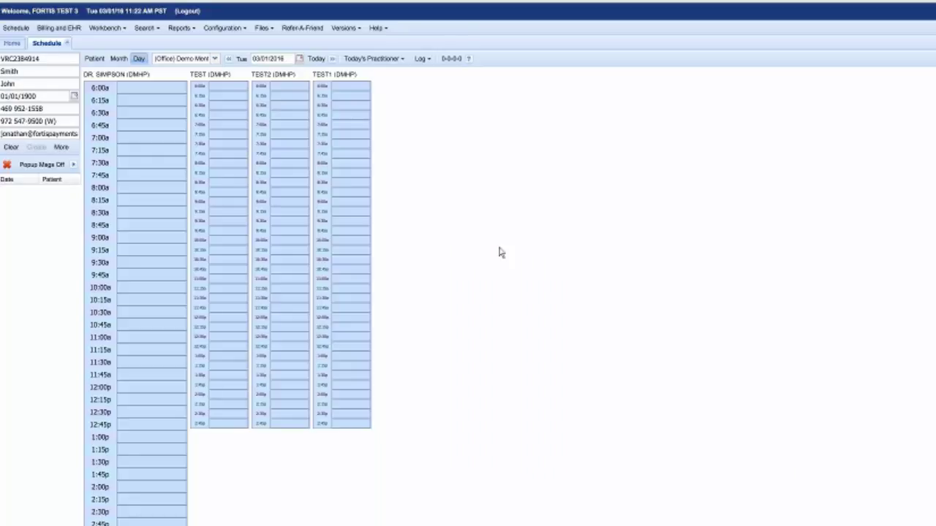
# Open the Point of Sale for the patient and add a charge line for code CH0001.
pyautogui.click(62, 148)
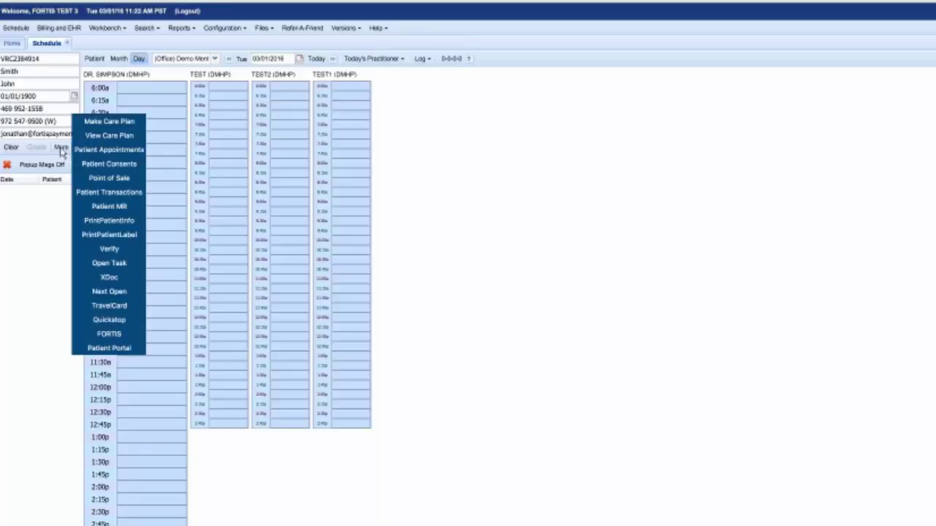
pyautogui.click(106, 180)
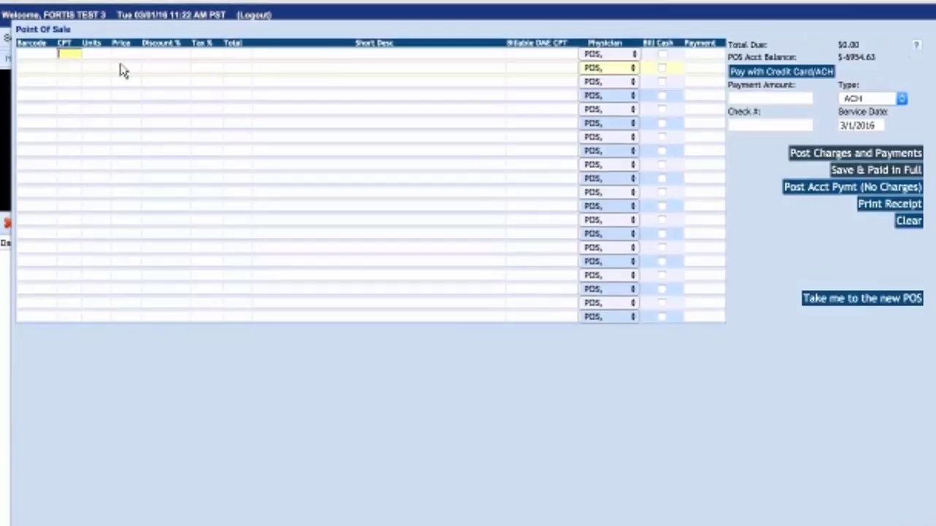
pyautogui.write('01')
pyautogui.press('Tab')
pyautogui.press('Return')
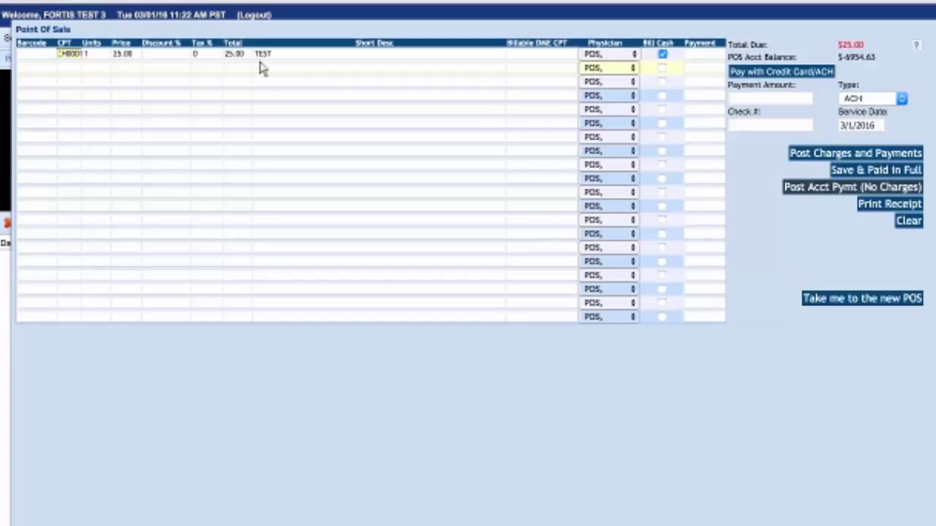
# Set the charge line's units to 2 and start paying the sale with Credit Card/ACH.
pyautogui.click(86, 61)
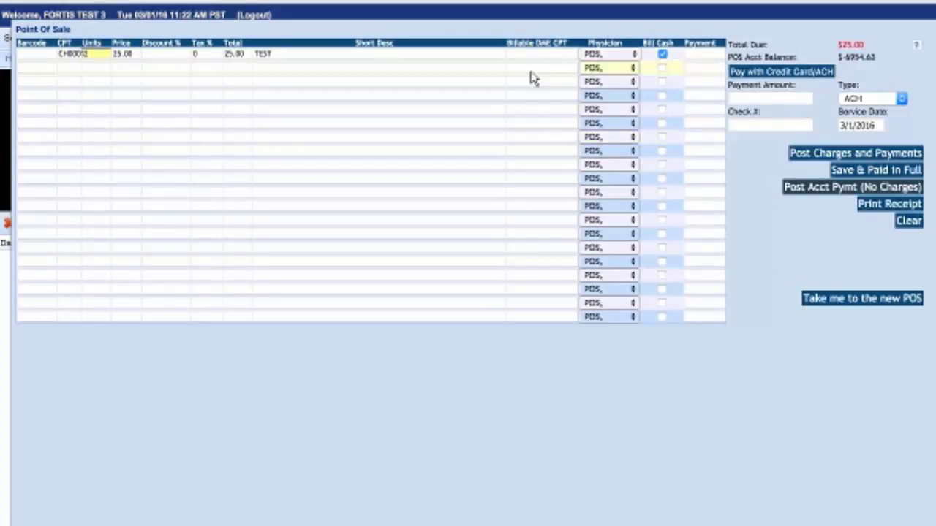
pyautogui.write('2')
pyautogui.press('Tab')
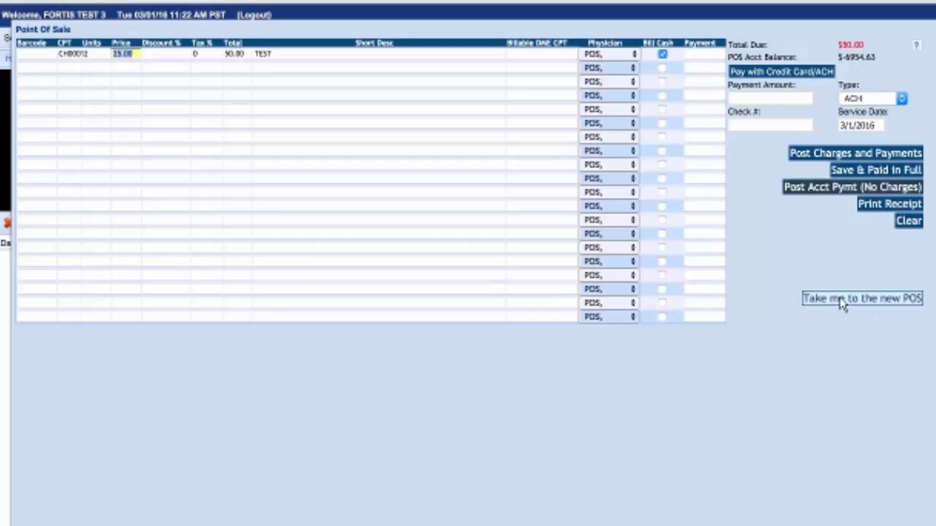
pyautogui.click(782, 72)
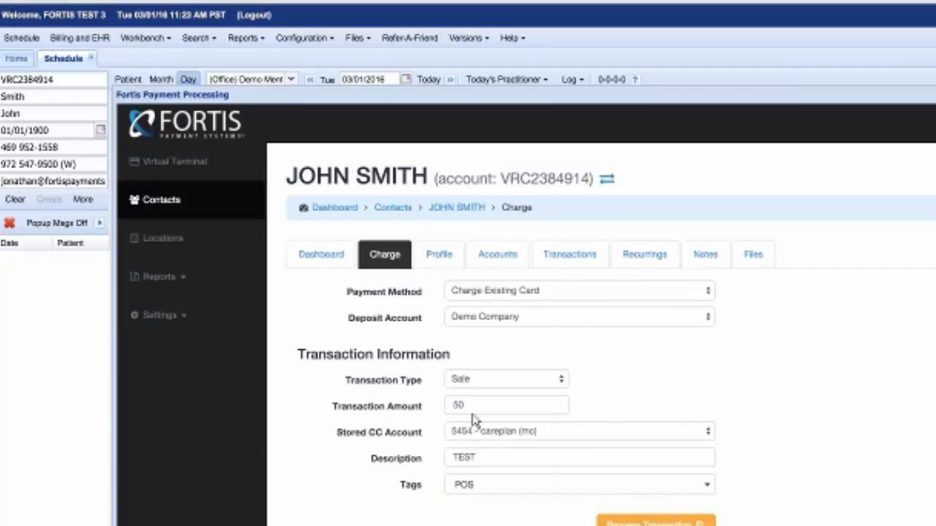
# Check the prefilled transaction amount and description, and set the stored card account to Products (visa).
pyautogui.moveTo(485, 407); pyautogui.dragTo(437, 408)
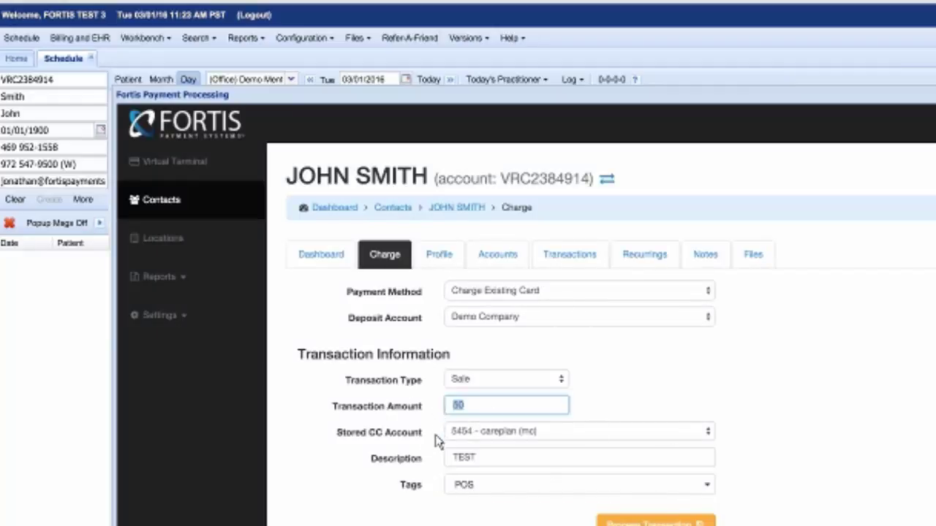
pyautogui.moveTo(476, 462); pyautogui.dragTo(428, 462)
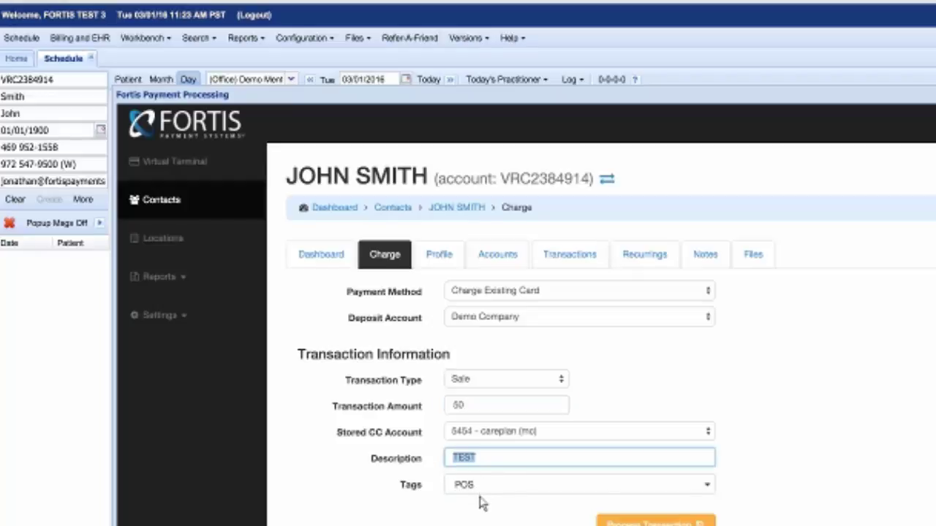
pyautogui.click(519, 433)
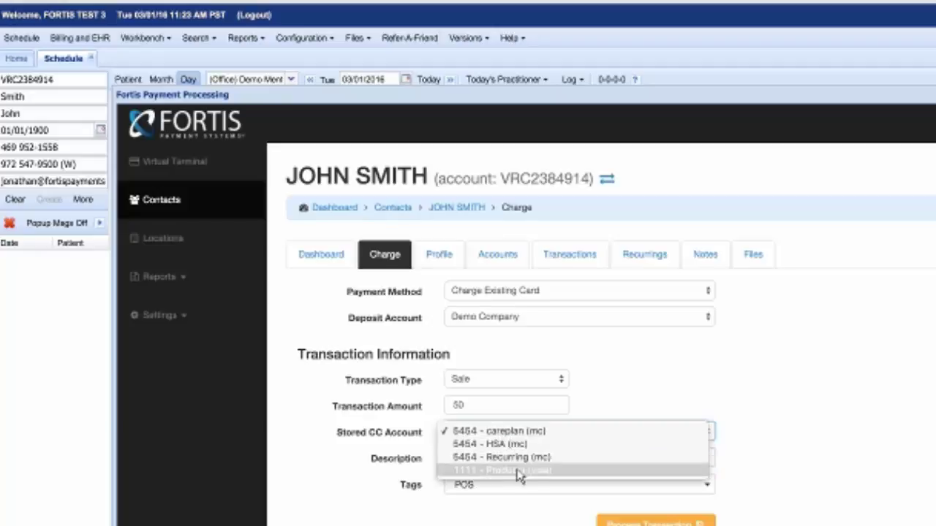
pyautogui.click(519, 472)
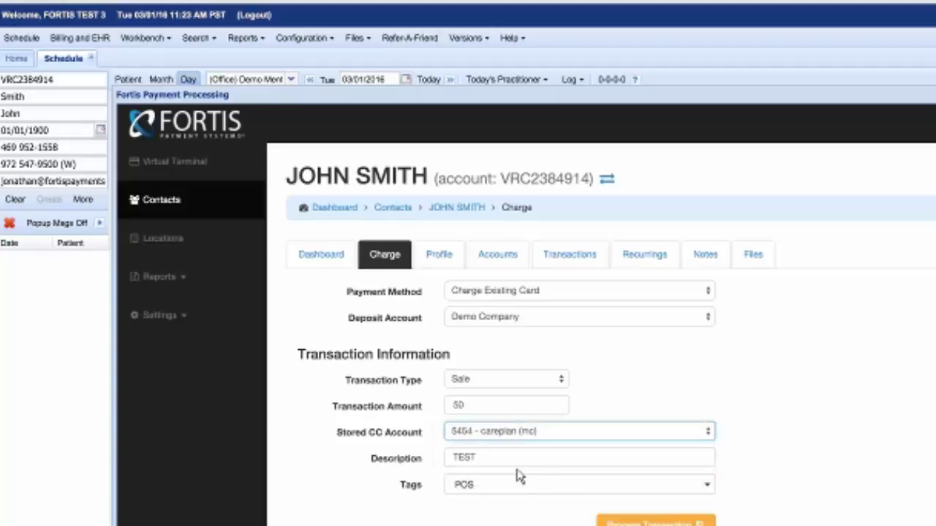
# Switch the payment method to Charge New Card and examine its card entry fields.
pyautogui.click(492, 300)
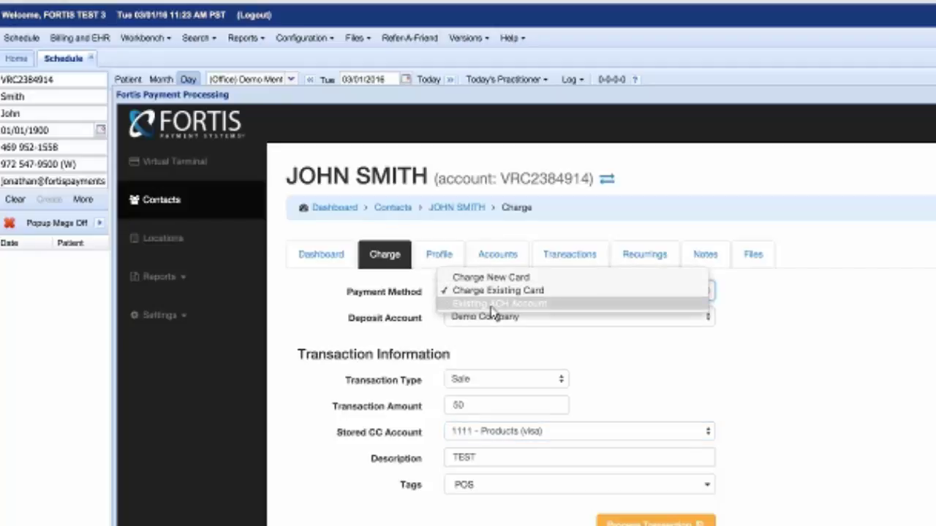
pyautogui.click(493, 291)
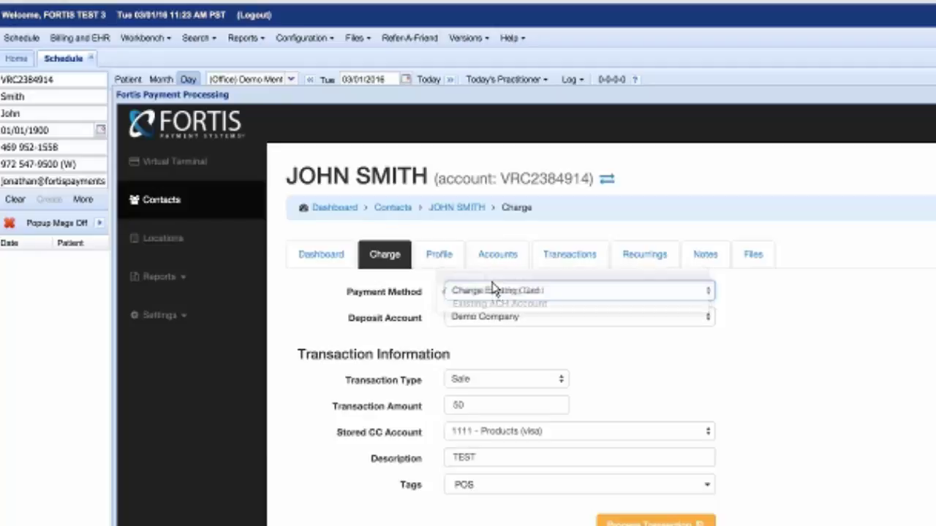
pyautogui.click(472, 430)
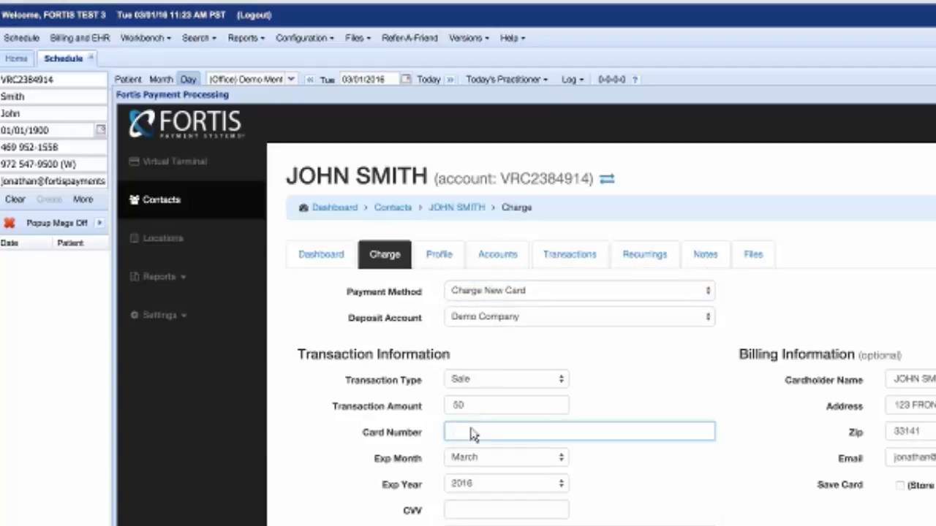
# Set the payment method to Charge Existing Card and charge the stored Products (visa) account.
pyautogui.click(493, 301)
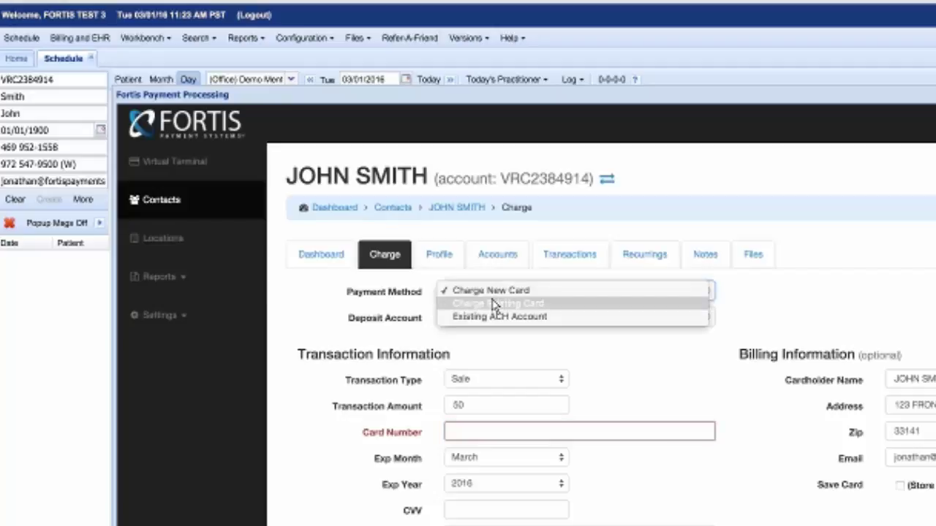
pyautogui.click(493, 304)
pyautogui.click(493, 304)
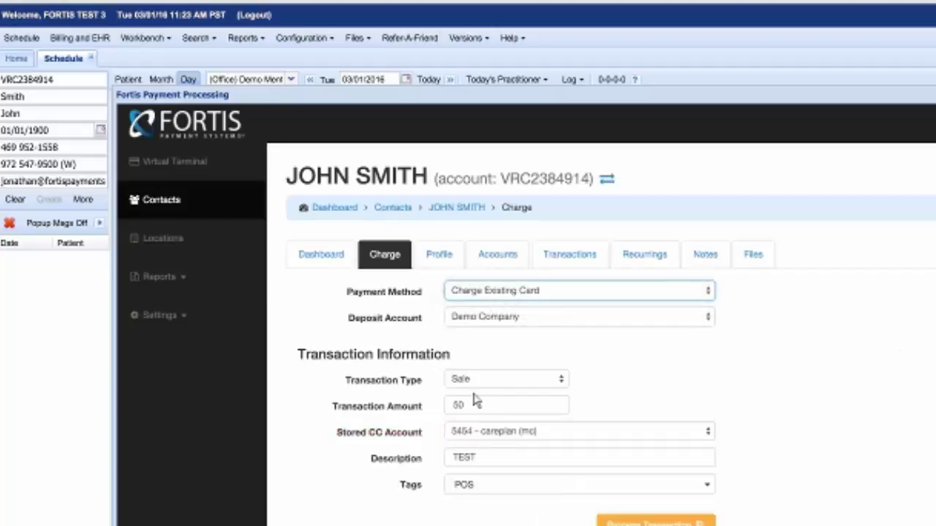
pyautogui.click(512, 432)
pyautogui.click(509, 471)
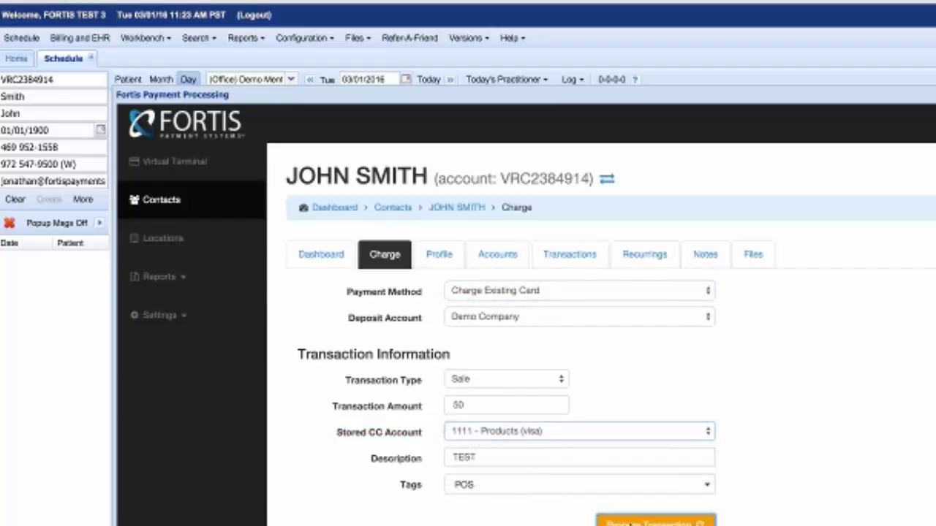
# Process the $50 sale on the stored Products (visa) account with the POS tag and close its transaction detail.
pyautogui.click(630, 522)
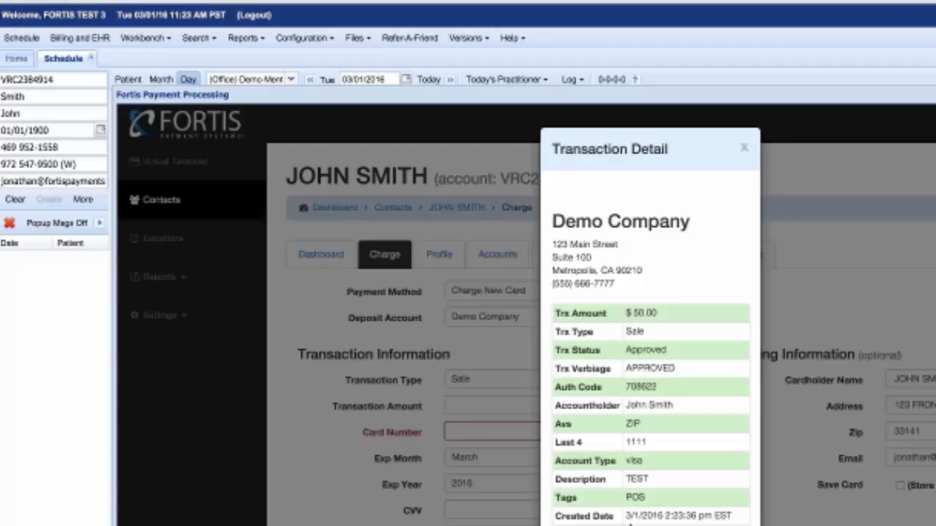
pyautogui.click(746, 150)
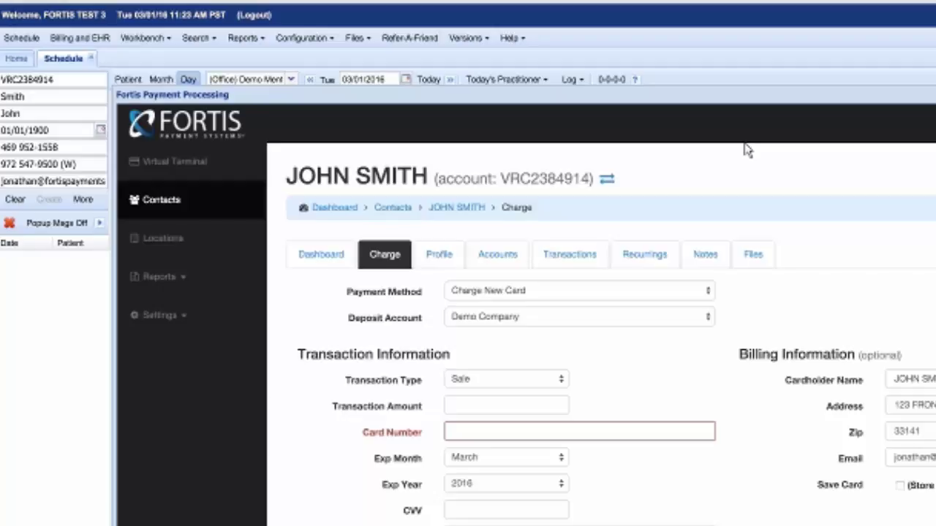
# Open the Transactions report and filter today's transactions by the POS tag.
pyautogui.click(188, 290)
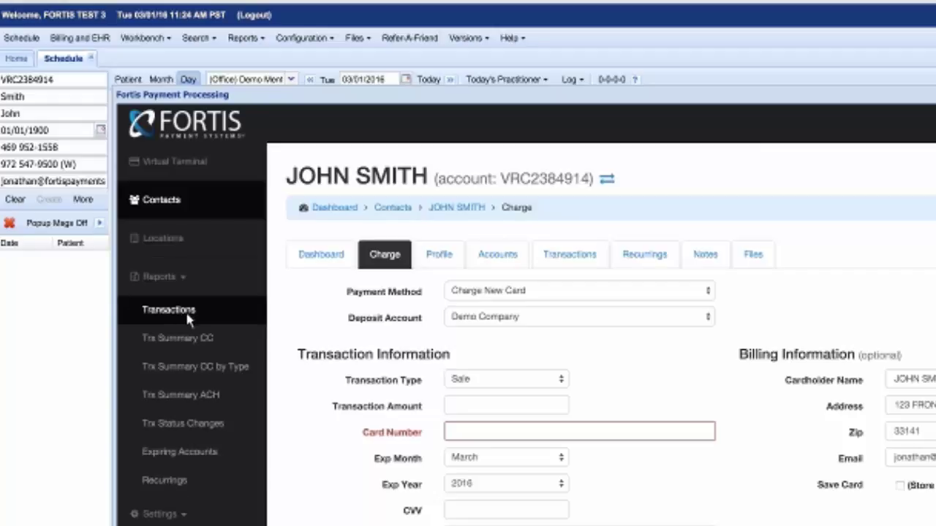
pyautogui.click(188, 314)
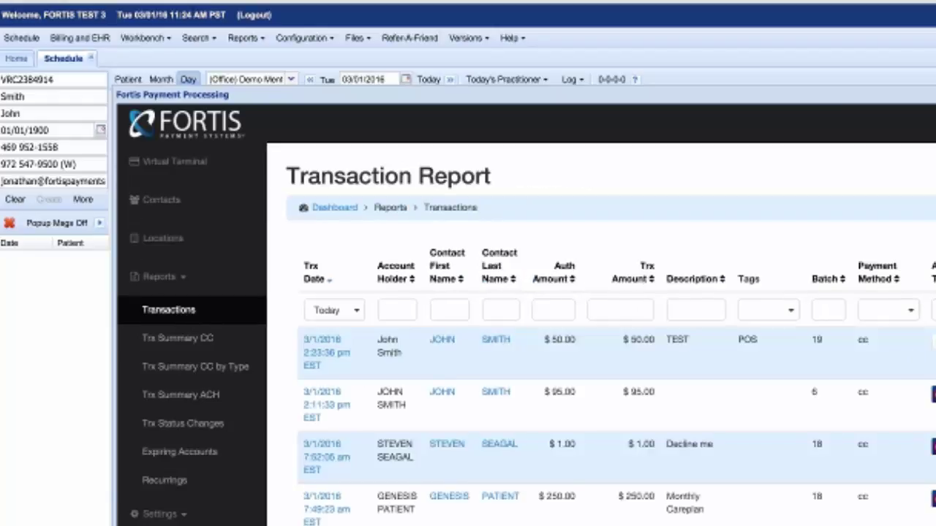
pyautogui.moveTo(378, 340); pyautogui.dragTo(439, 525)
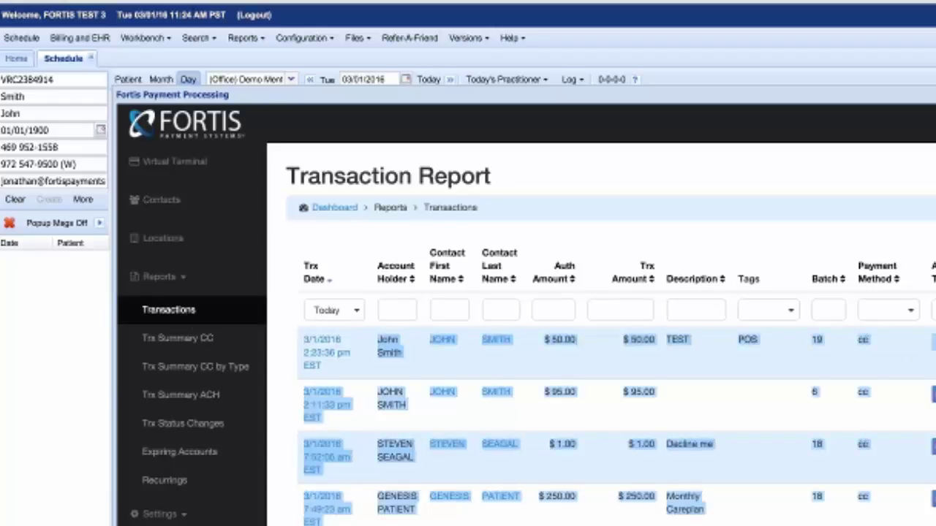
pyautogui.click(785, 310)
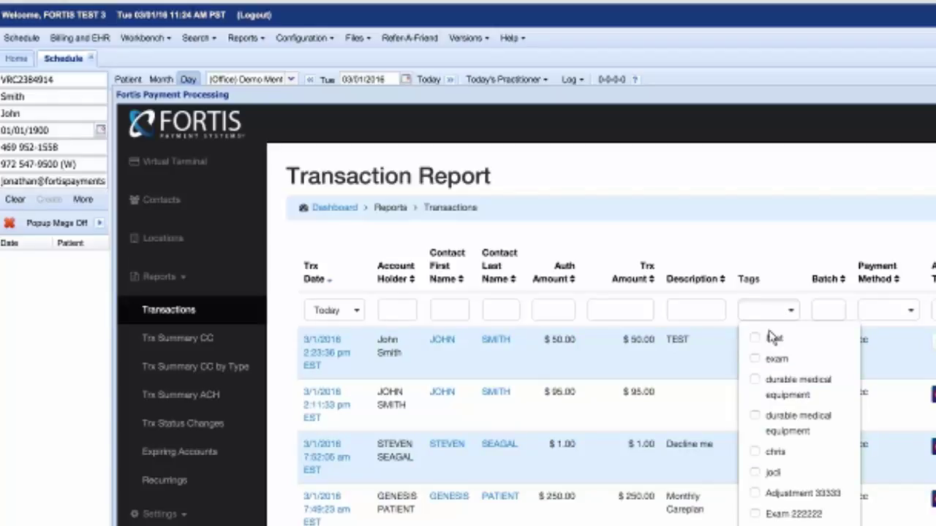
pyautogui.scroll(-1, 767, 478)
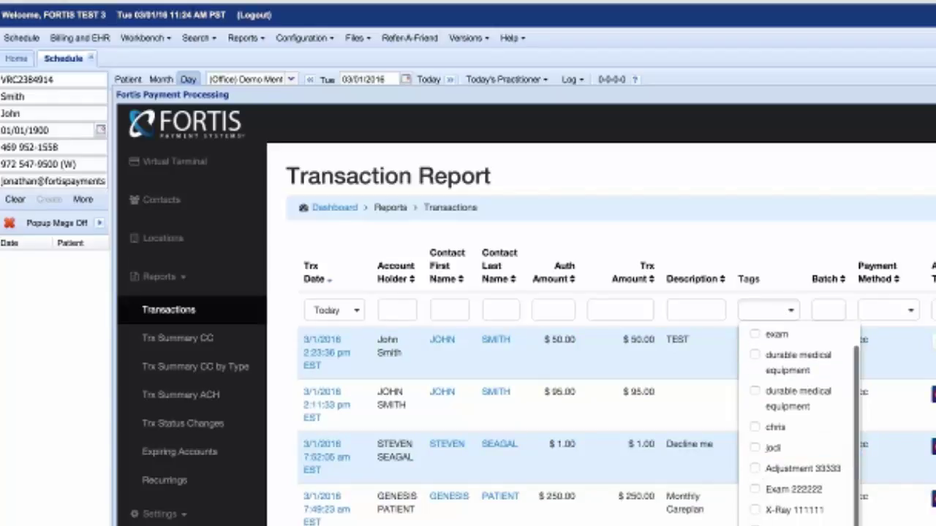
pyautogui.click(755, 525)
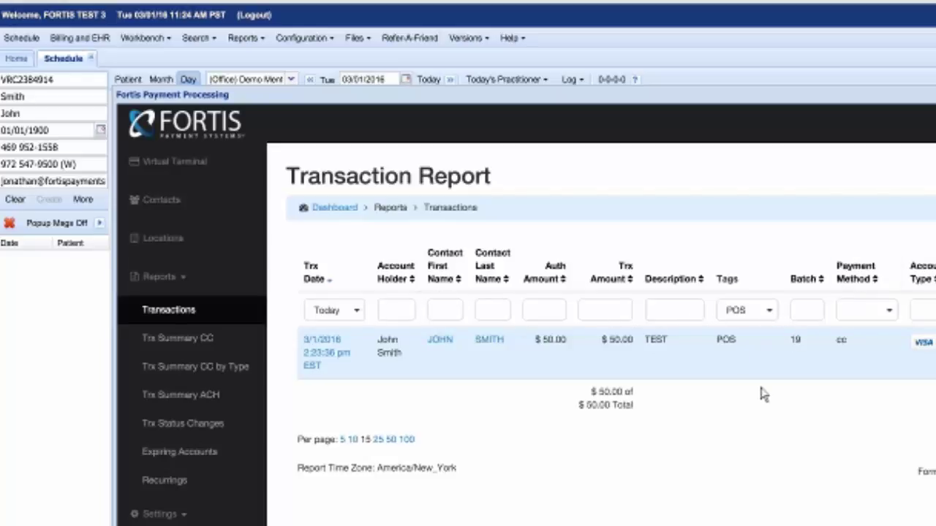
# Open the Trx Summary CC report and group it by Date to review the daily totals.
pyautogui.click(199, 340)
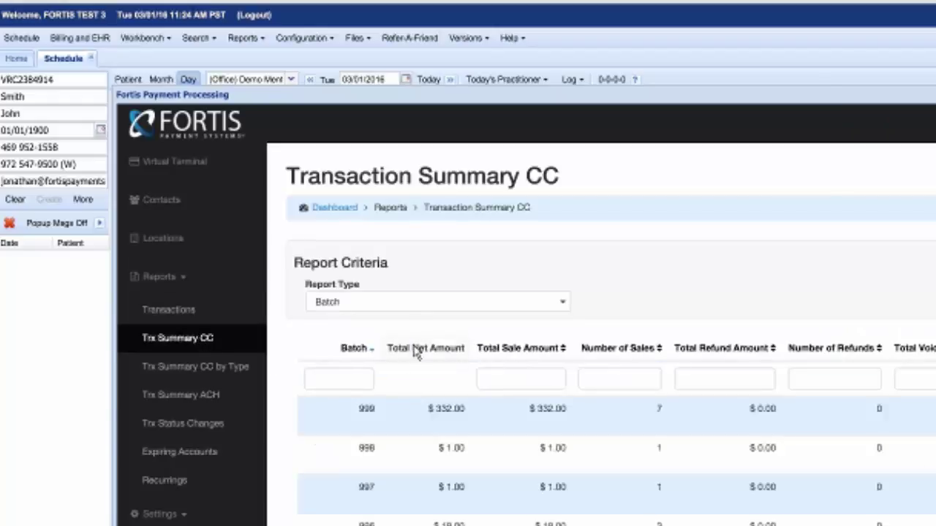
pyautogui.click(409, 307)
pyautogui.click(370, 366)
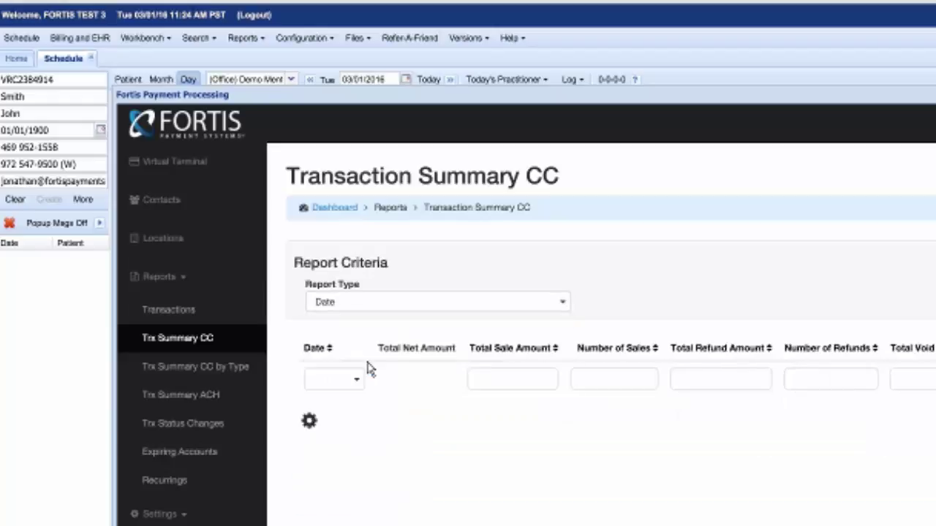
pyautogui.moveTo(324, 412); pyautogui.dragTo(872, 432)
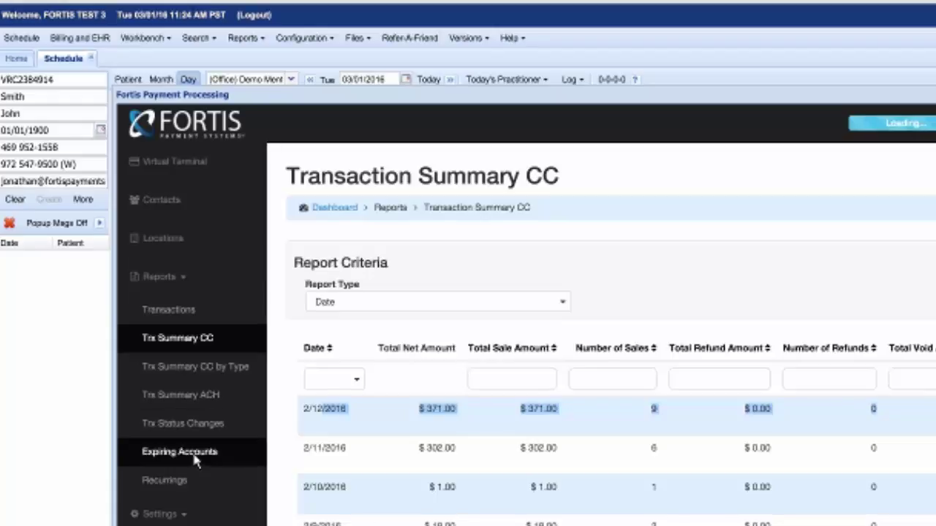
# Open the Expiring Accounts report and limit it to recurring accounts (Yes) that expire in Three Months.
pyautogui.click(195, 455)
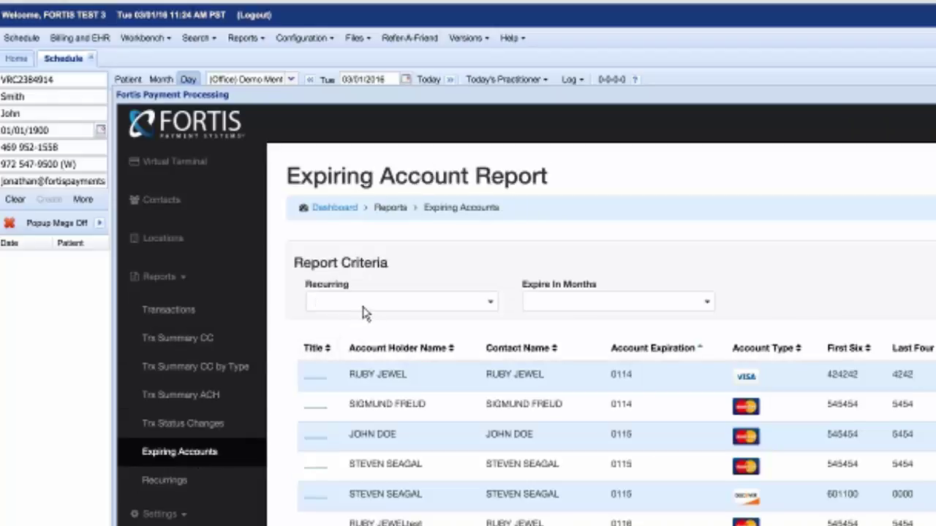
pyautogui.click(364, 307)
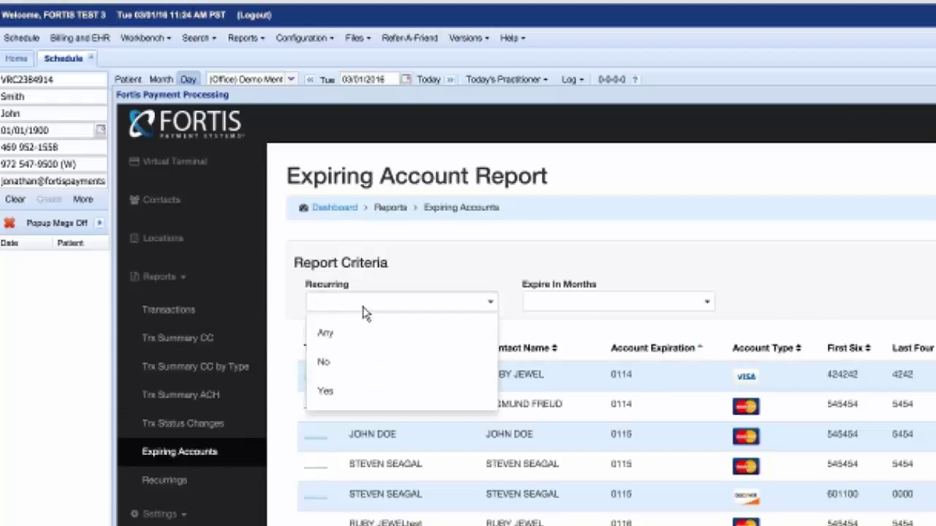
pyautogui.click(353, 392)
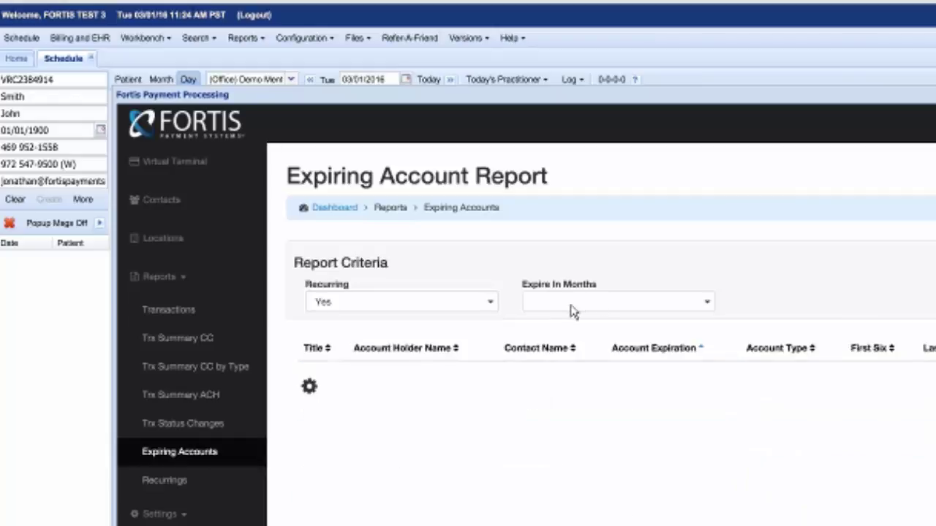
pyautogui.click(570, 307)
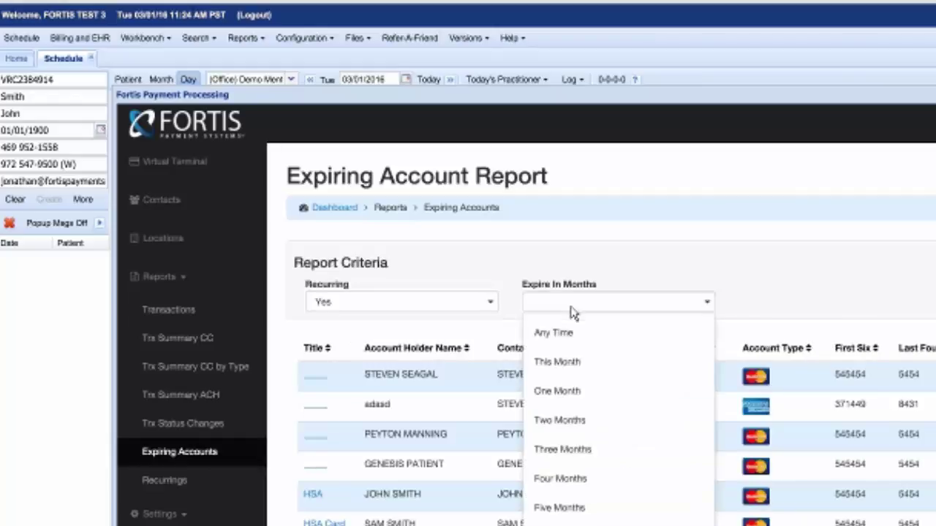
pyautogui.click(567, 449)
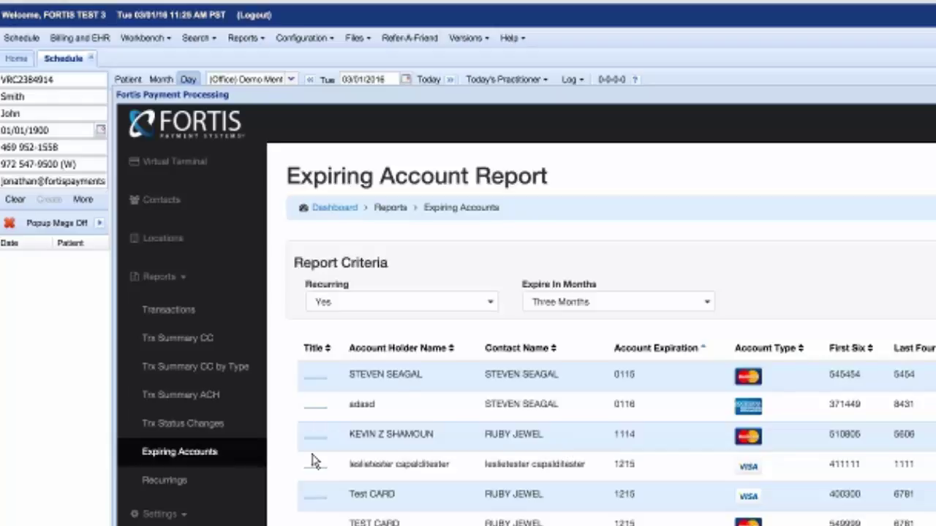
# Open the role settings of the first listed location user and toggle the Account Vault - Add role off and back on.
pyautogui.click(185, 514)
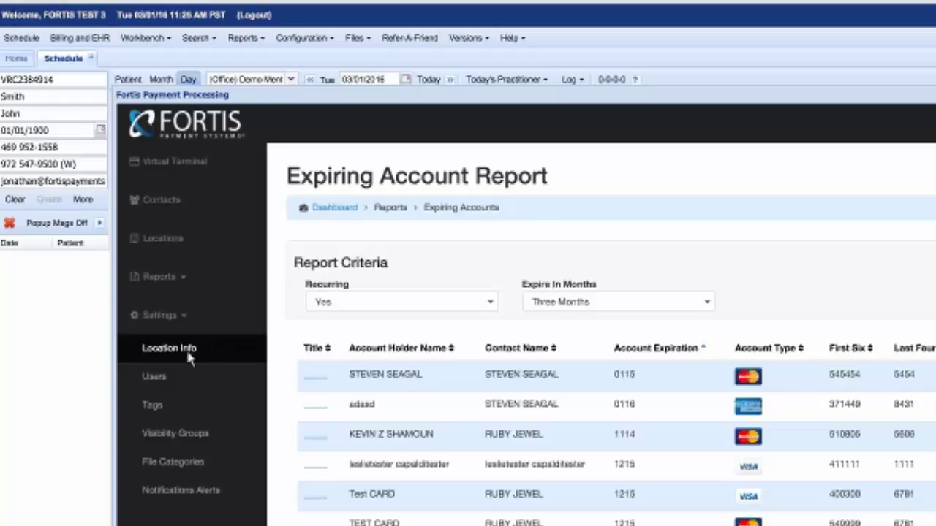
pyautogui.click(161, 377)
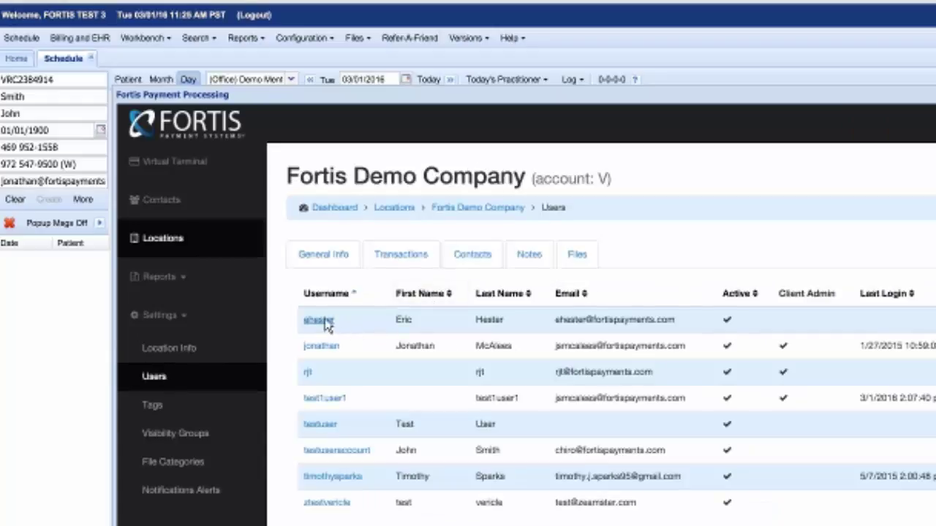
pyautogui.click(325, 322)
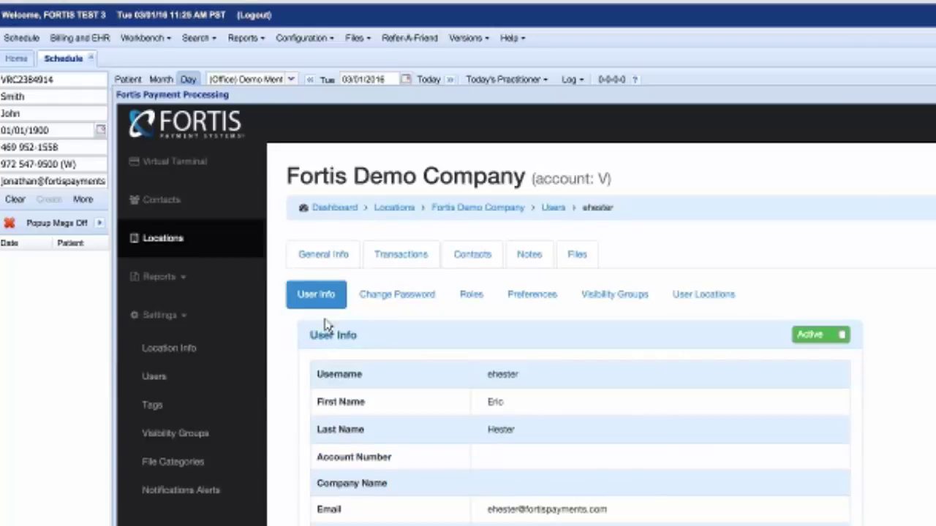
pyautogui.click(468, 301)
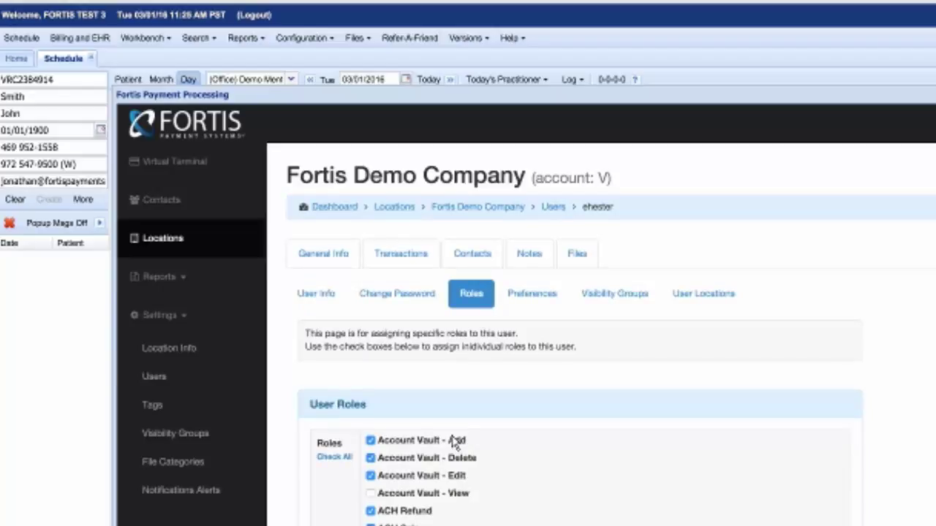
pyautogui.click(392, 443)
pyautogui.click(422, 445)
# Return to the recently viewed patient contact's Charge page and open that patient's dashboard.
pyautogui.click(934, 126)
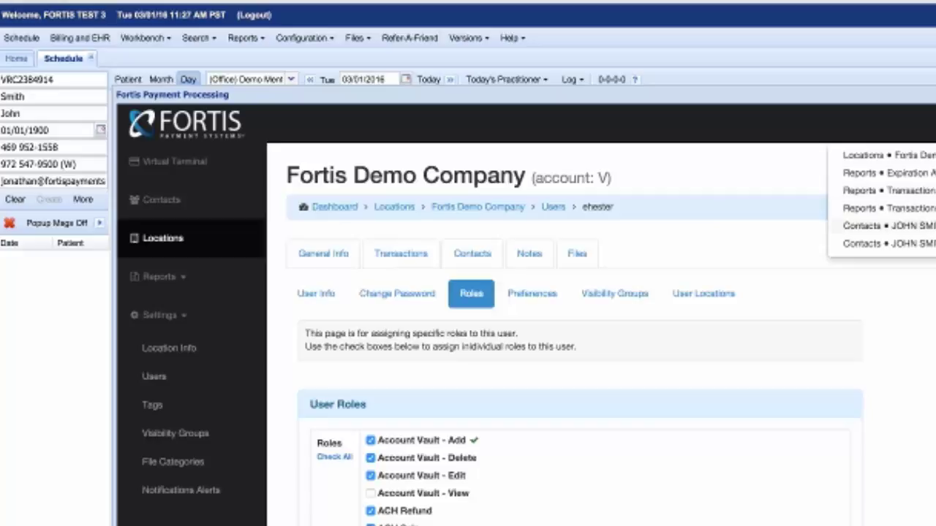
pyautogui.click(848, 226)
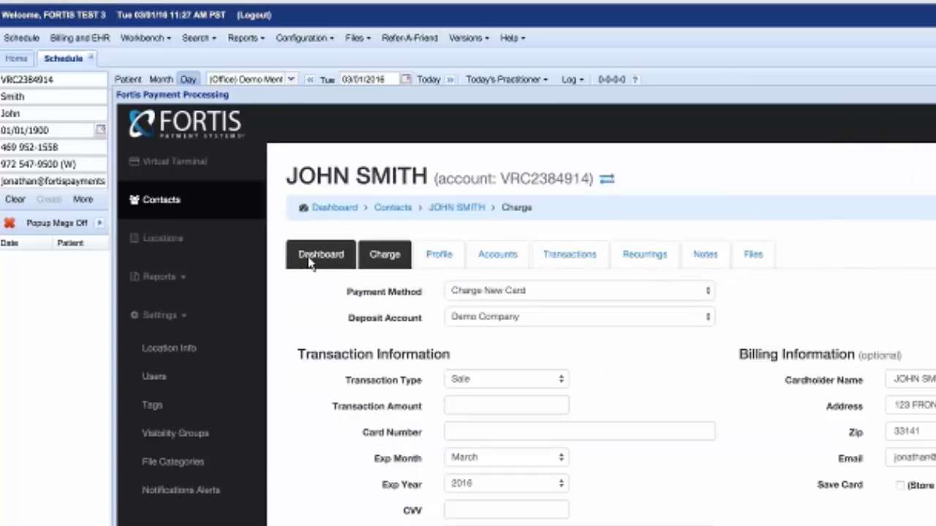
pyautogui.click(311, 262)
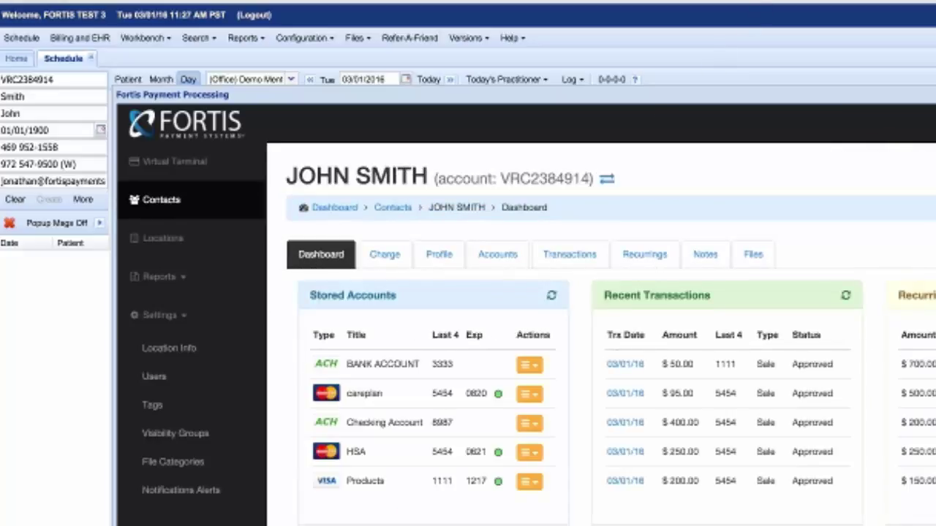